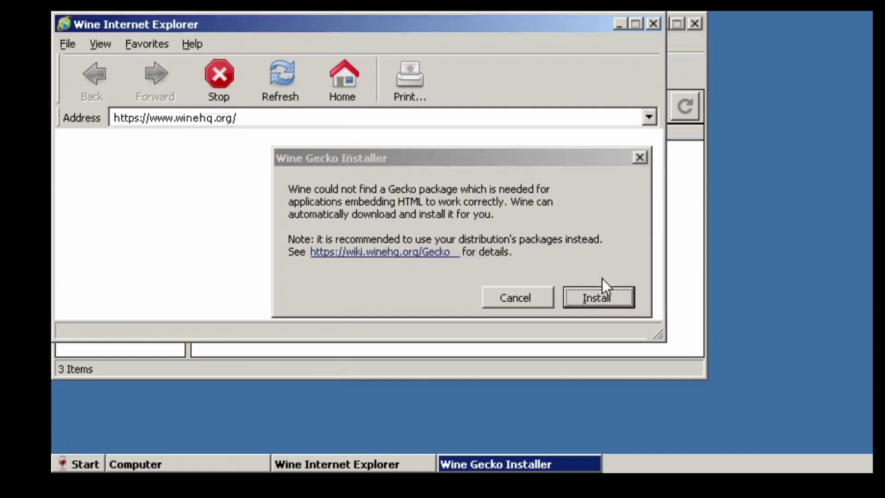
Step: Install the Wine Gecko package and launch Firefox Setup 45.1.1esr.exe from drive D:
click(610, 299)
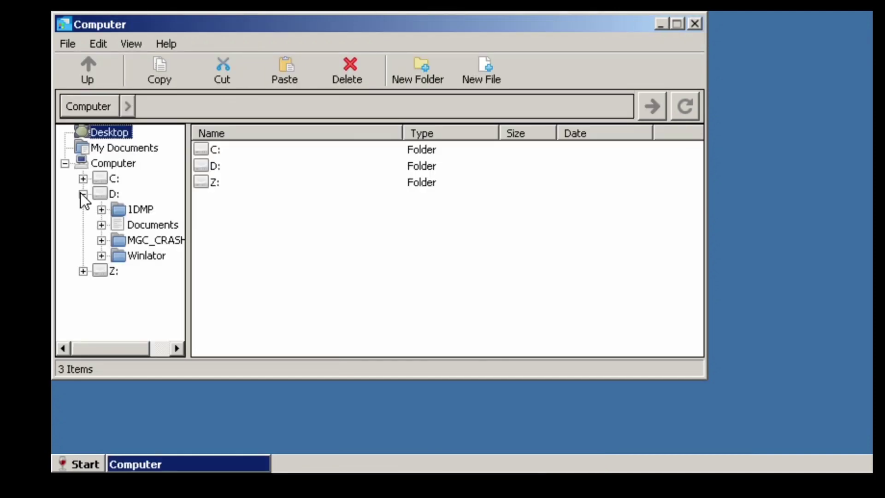
click(101, 194)
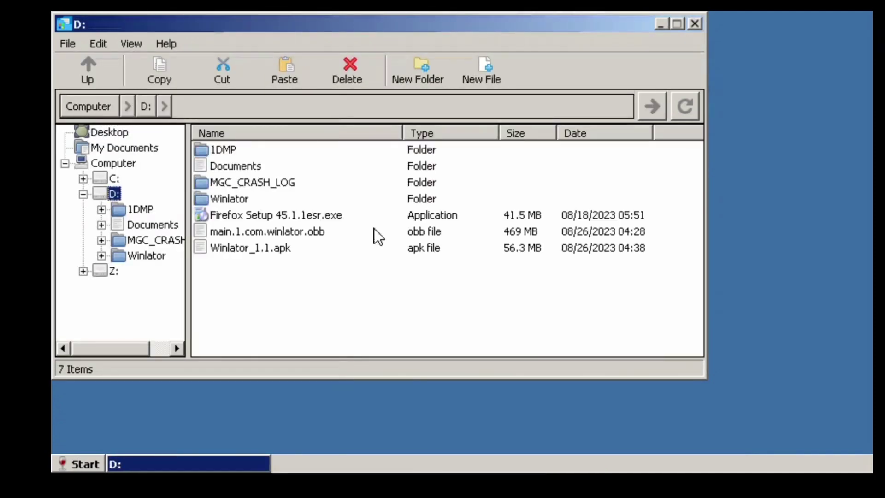
click(297, 215)
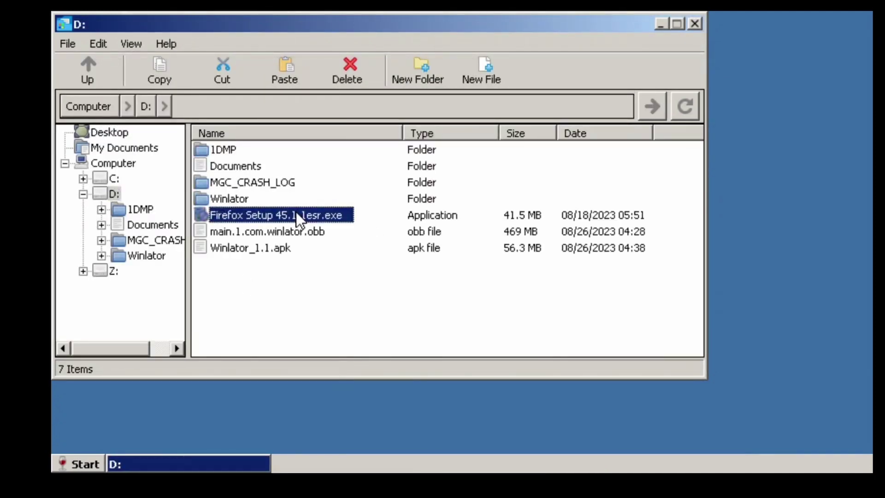
double_click(311, 217)
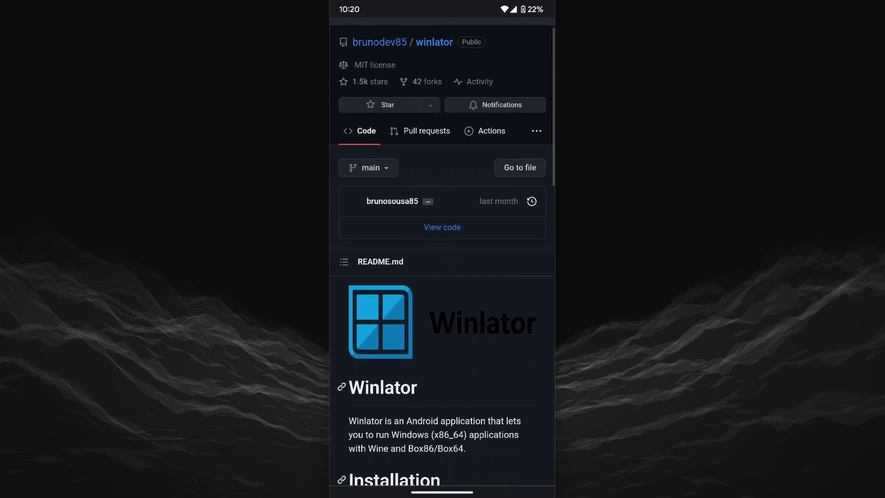
scroll(443, 277, down, 1)
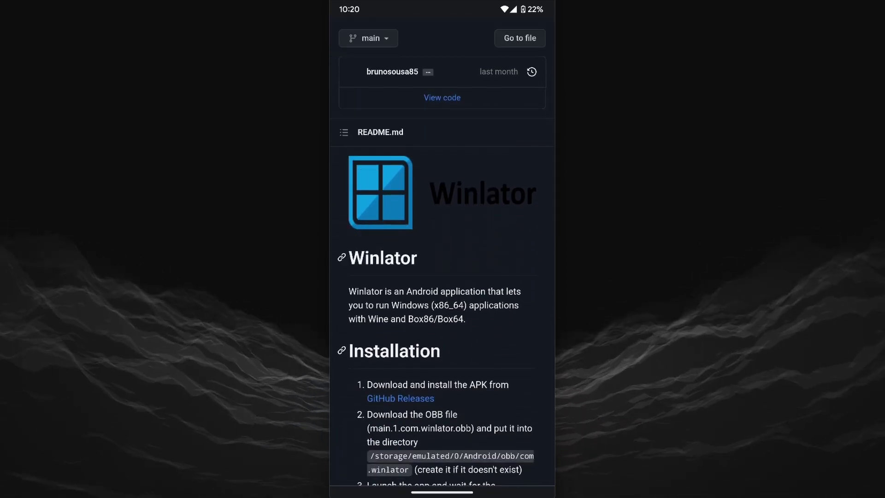
scroll(442, 277, down, 3)
scroll(443, 276, down, 3)
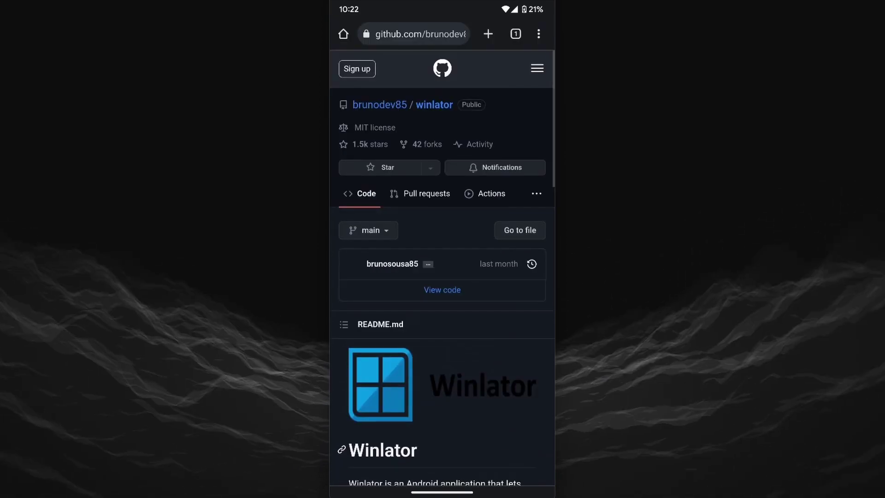
scroll(443, 277, down, 2)
scroll(442, 277, down, 2)
scroll(443, 277, down, 5)
scroll(443, 276, down, 10)
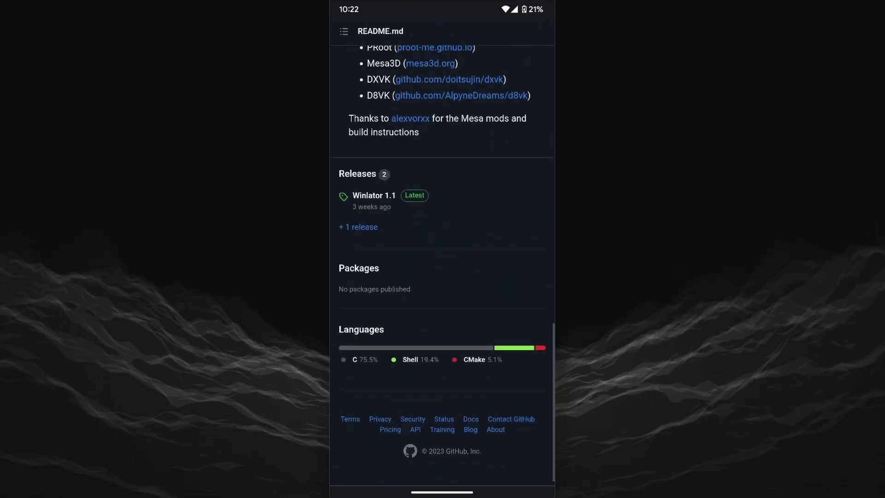
scroll(443, 277, up, 1)
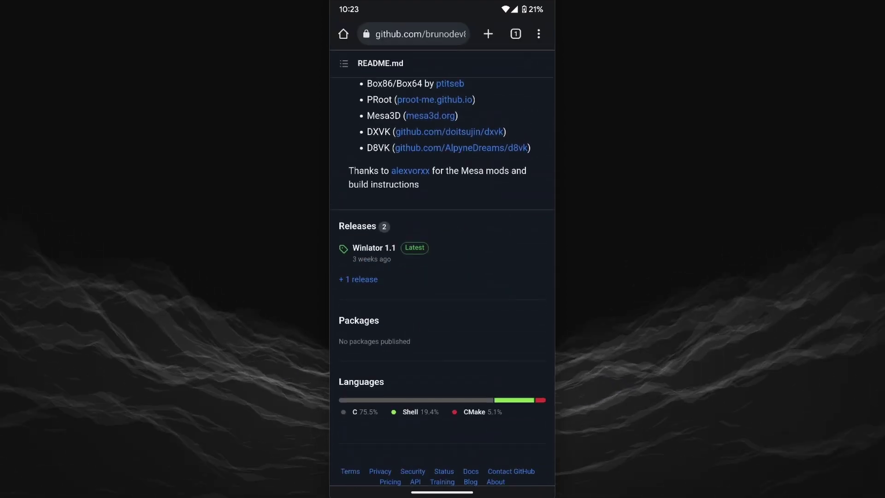
Step: Open the Winlator repository's Releases page from its README
click(357, 227)
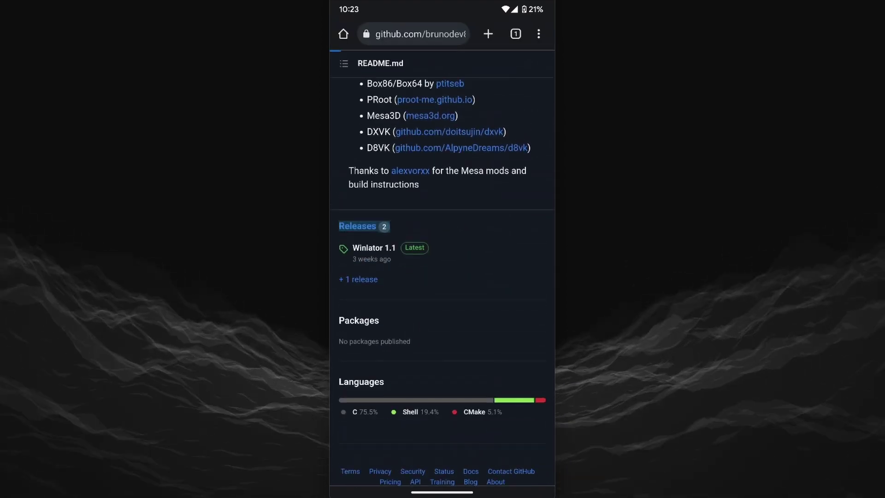
scroll(443, 277, down, 3)
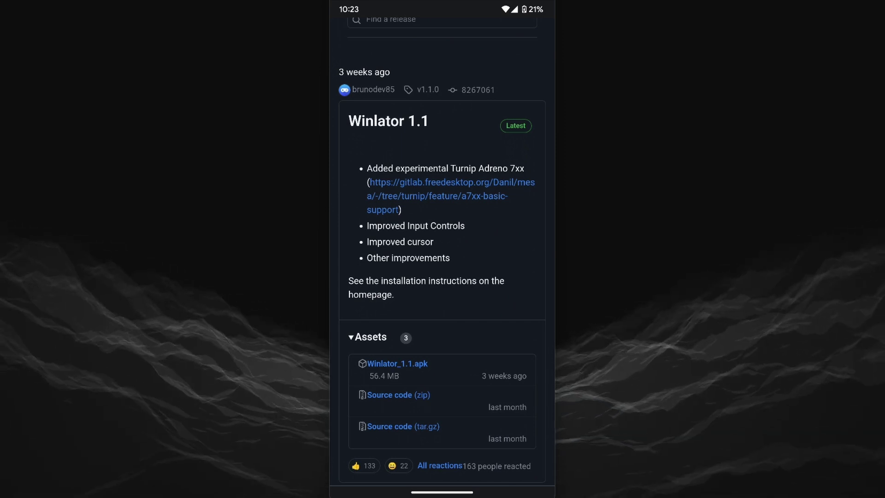
Step: Download Winlator_1.1.apk and the Winlator 1.0 asset main.1.com.winlator.obb
click(397, 363)
scroll(443, 276, down, 2)
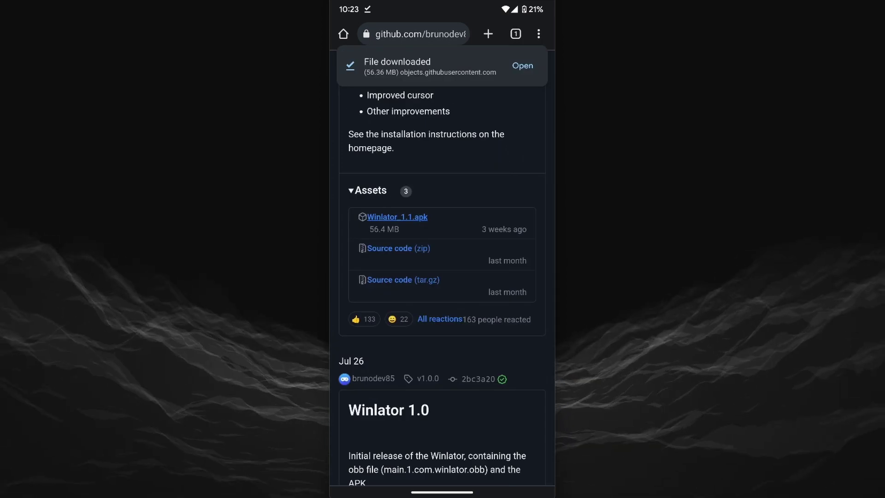
scroll(443, 276, down, 3)
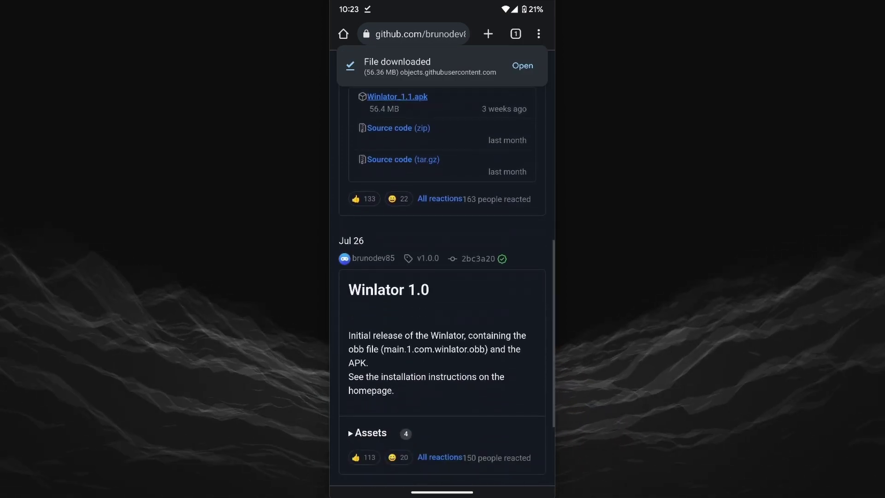
scroll(443, 276, up, 5)
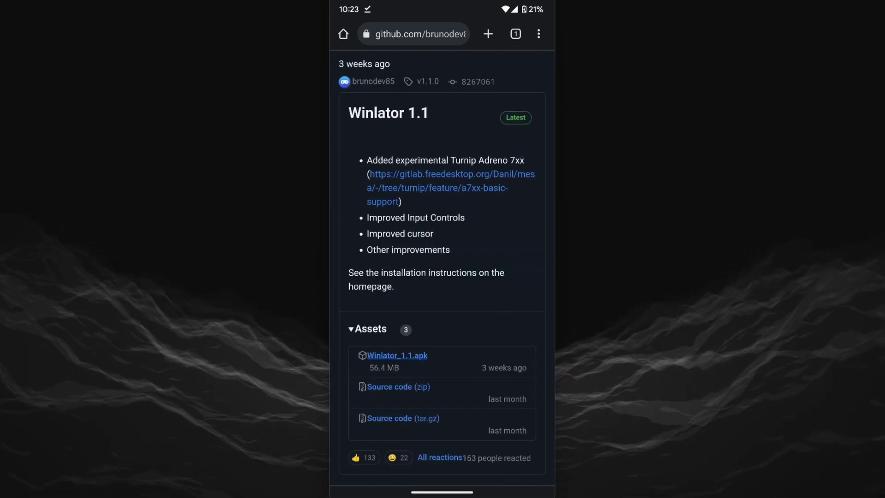
scroll(443, 277, down, 1)
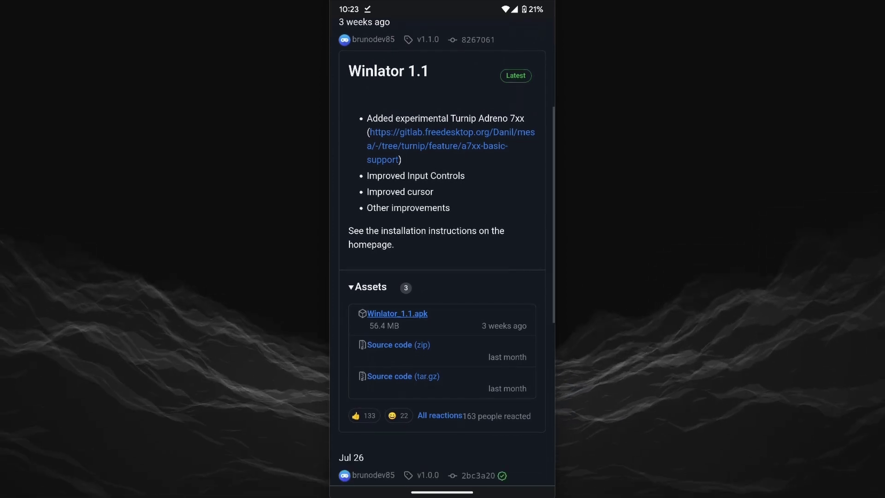
scroll(443, 277, down, 1)
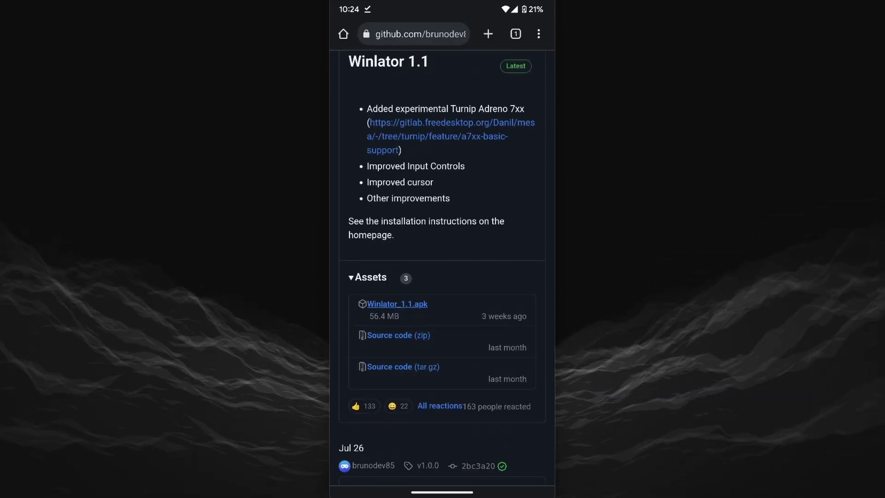
scroll(443, 277, down, 5)
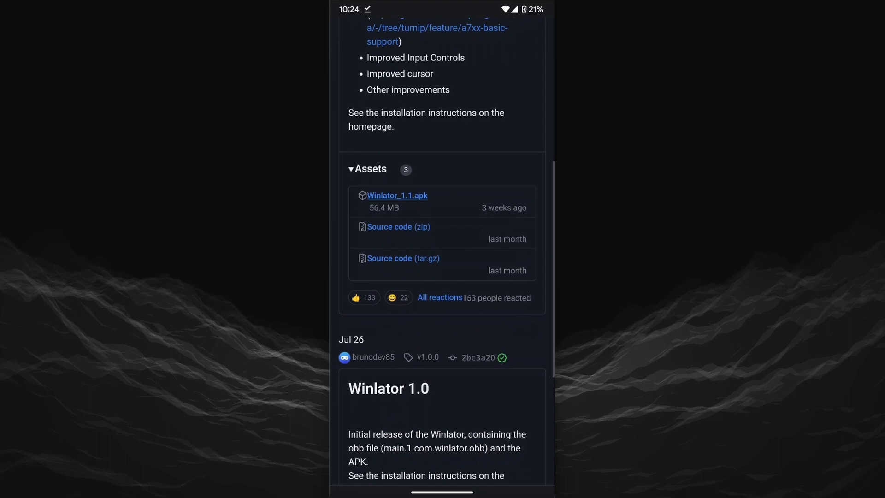
scroll(443, 277, down, 3)
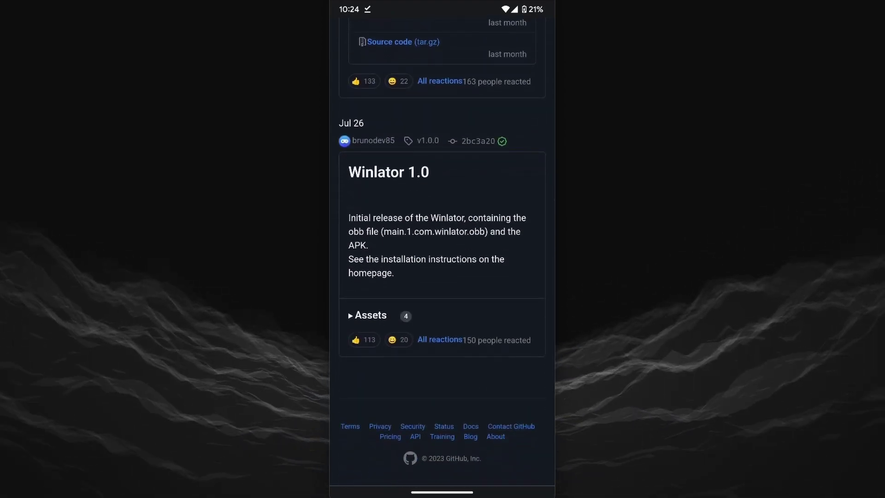
click(367, 315)
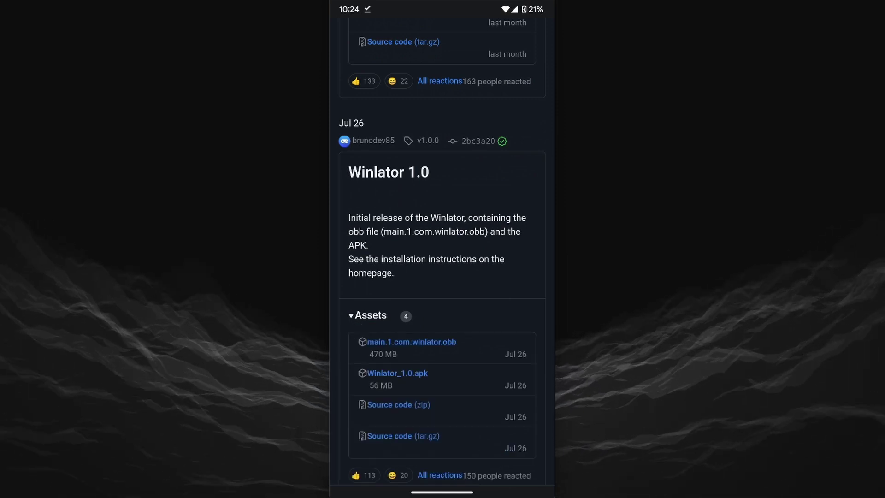
scroll(443, 276, down, 1)
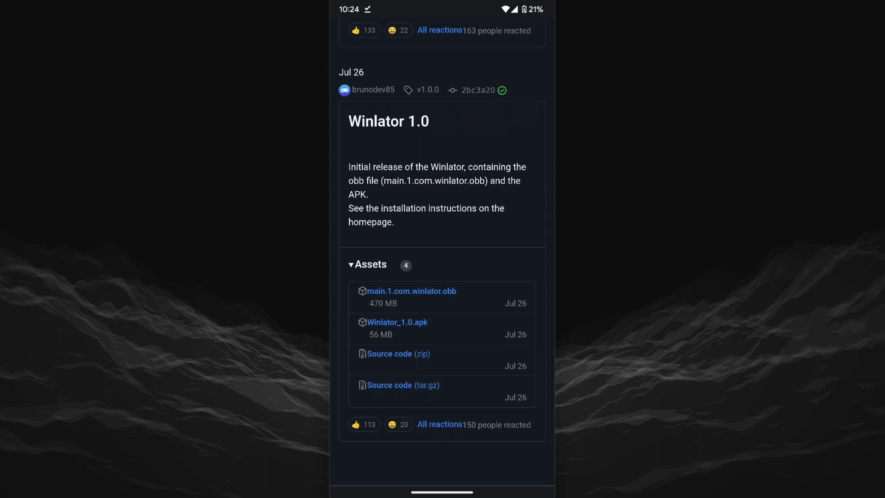
click(411, 292)
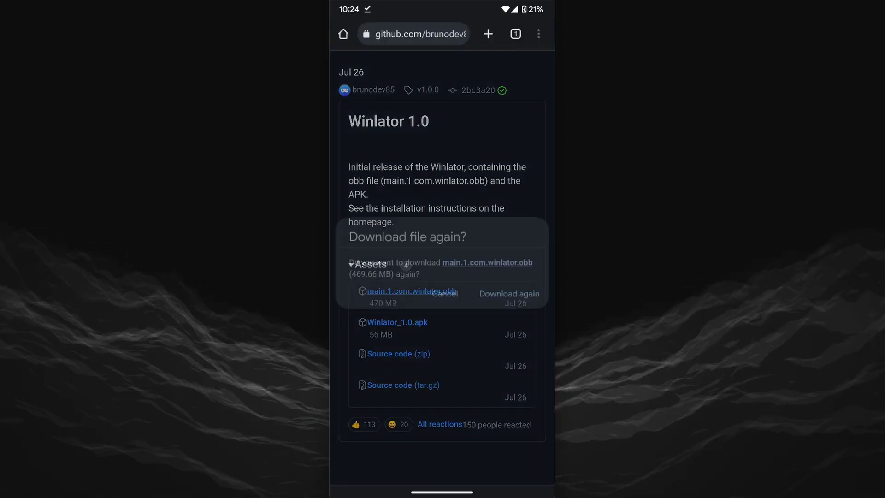
key(Escape)
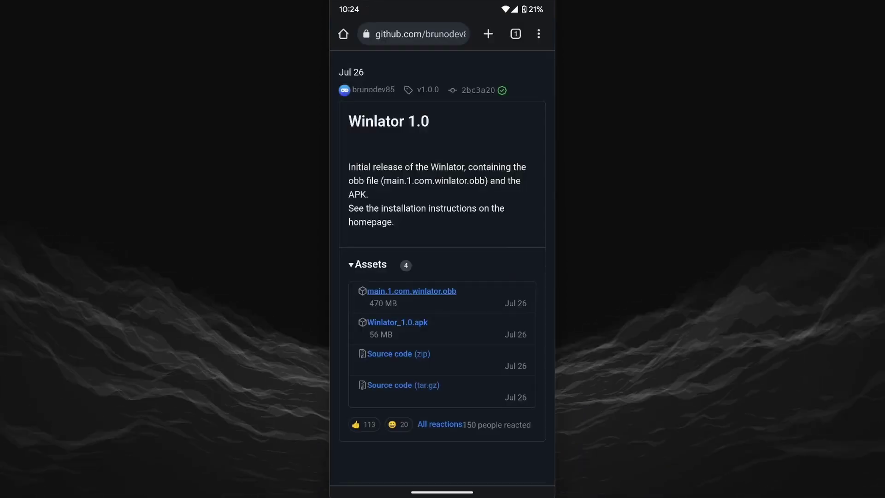
Step: In Files, open the Download folder and install Winlator_1.1.apk
drag(442, 493, 441, 278)
drag(388, 242, 553, 243)
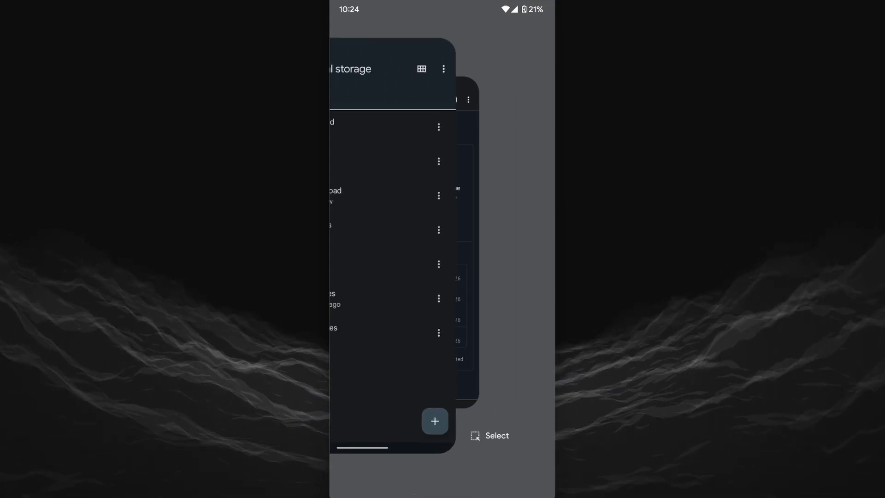
click(443, 242)
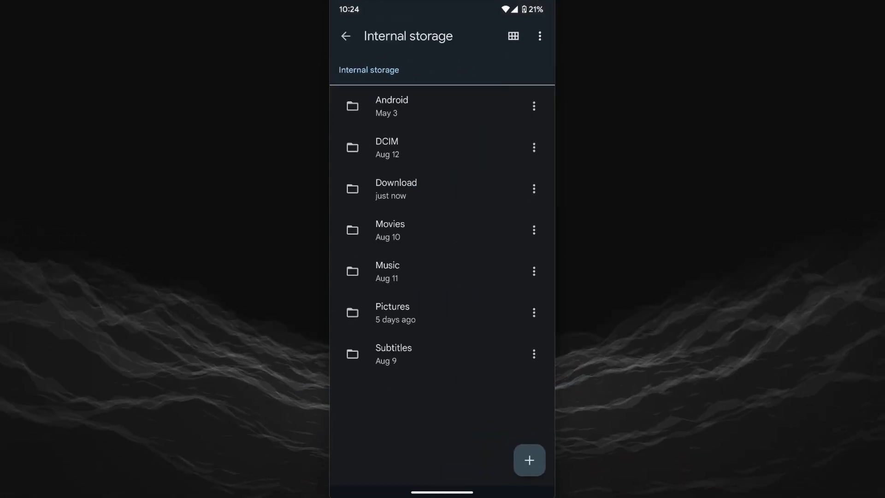
click(397, 188)
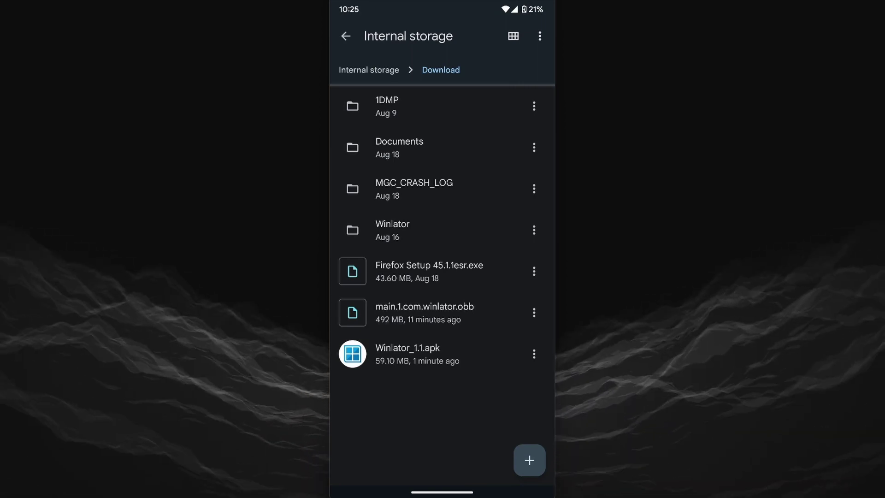
click(407, 354)
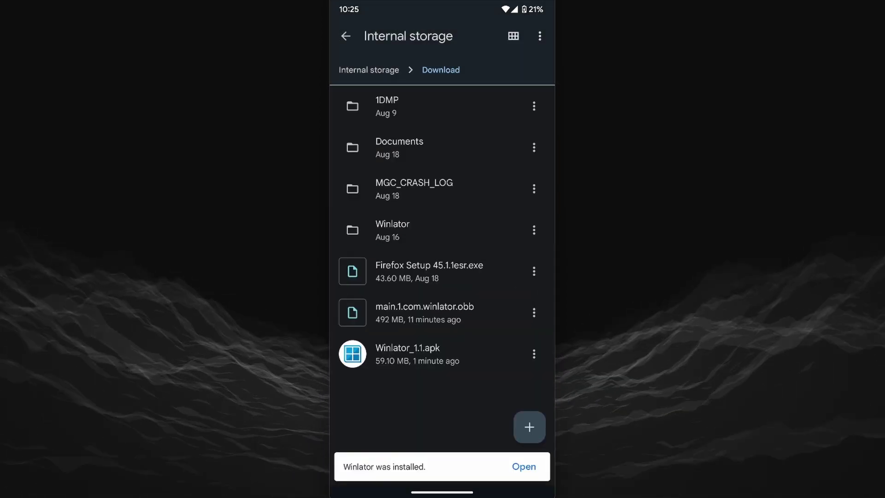
click(524, 466)
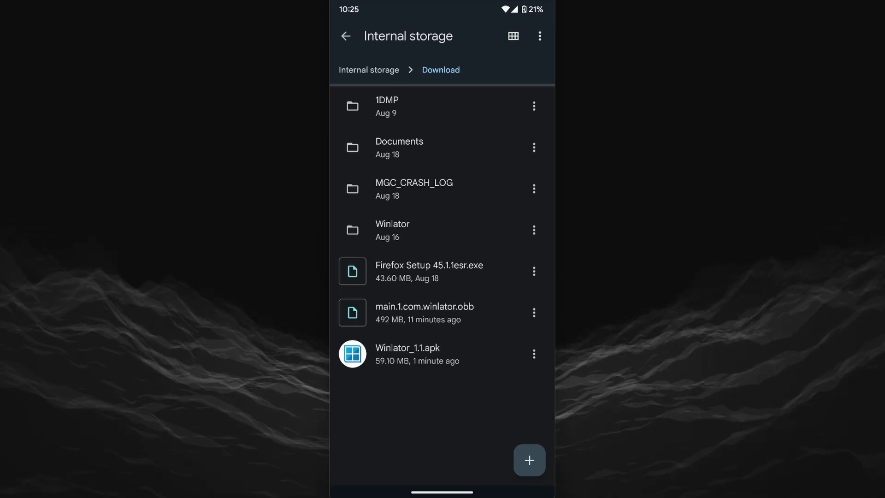
Step: Copy main.1.com.winlator.obb into the Android/obb/com.winlator folder
click(534, 313)
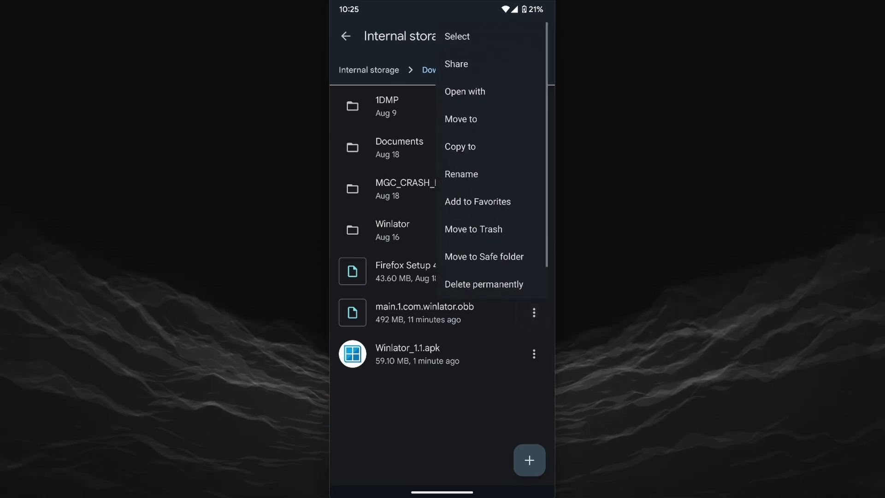
click(460, 147)
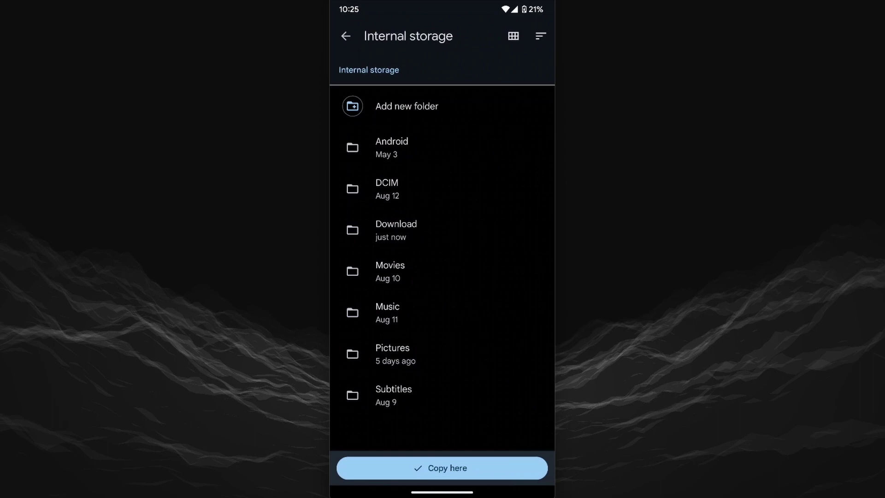
click(392, 147)
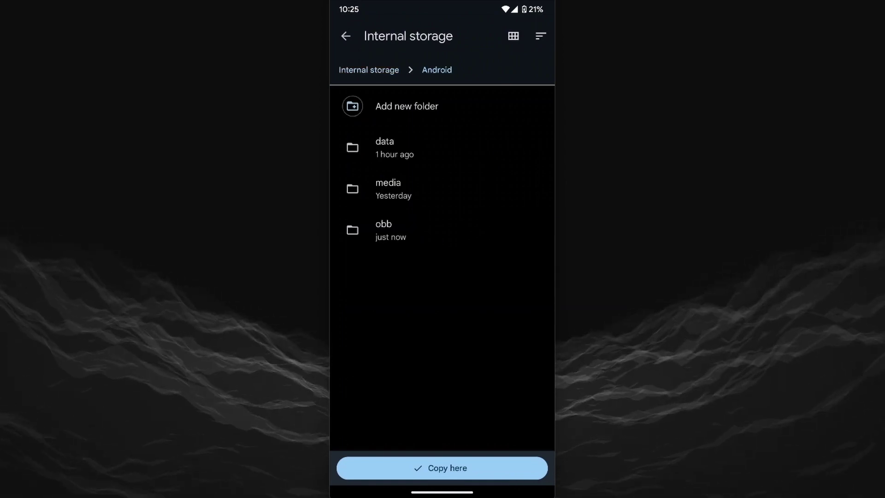
click(384, 230)
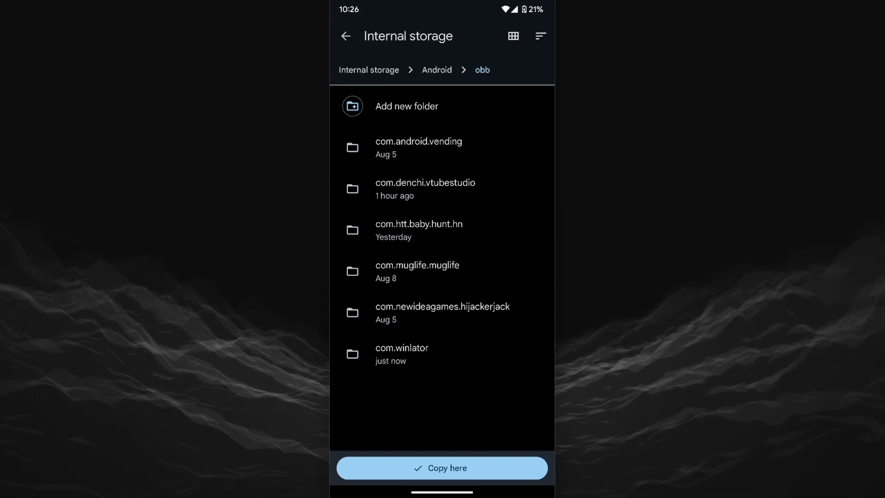
click(402, 354)
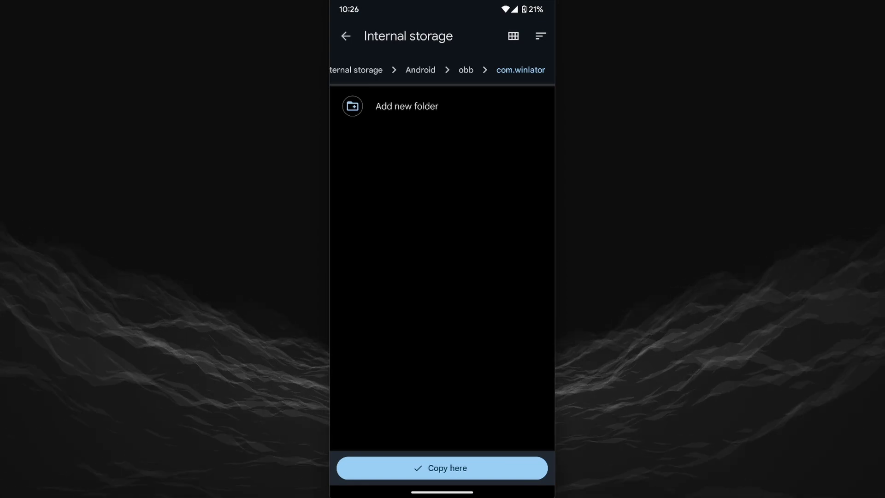
click(442, 468)
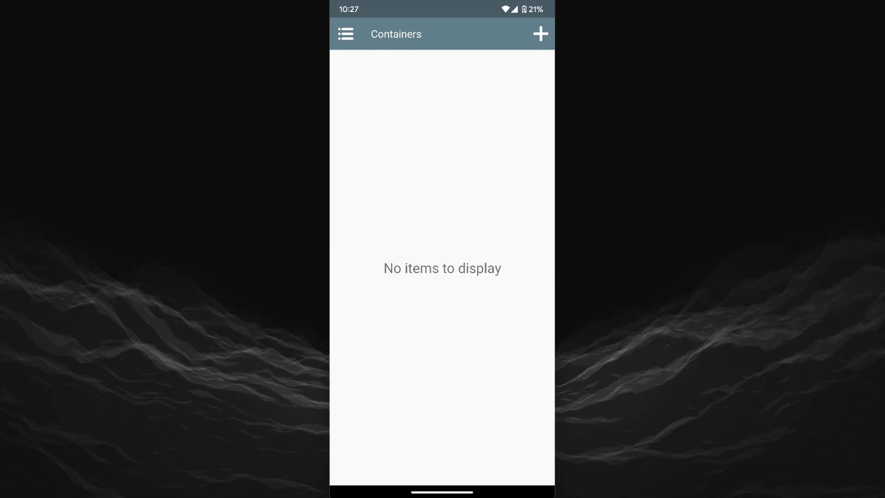
Step: Add a new container and rename it from Container-1 to Windows
click(541, 34)
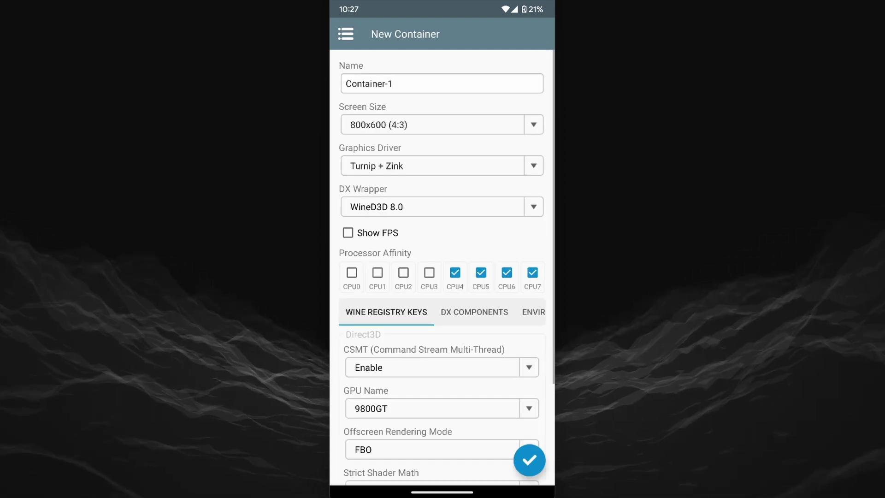
click(392, 84)
key(BackSpace)
key(BackSpace)
key(BackSpace)
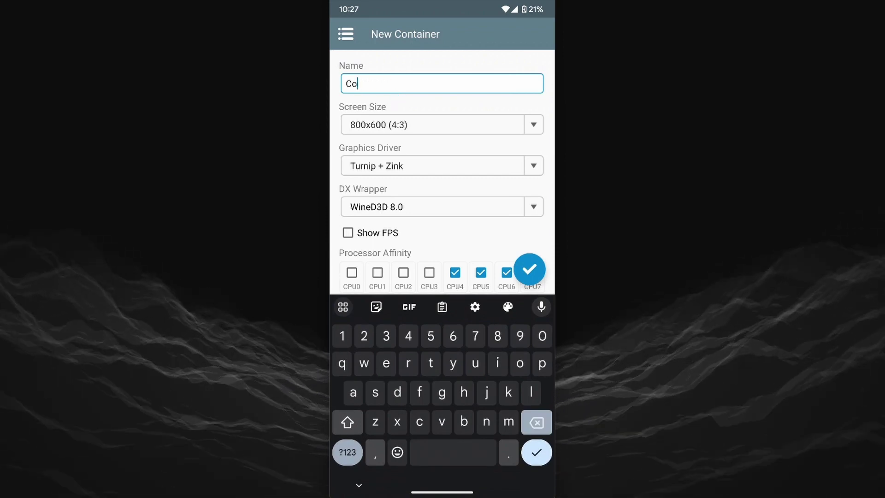
key(BackSpace)
key(BackSpace)
text(Windows)
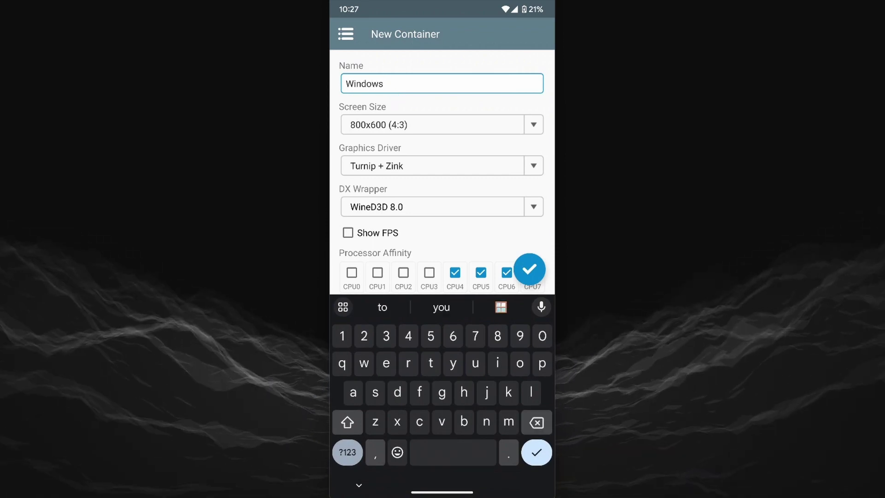
key(Escape)
scroll(443, 277, down, 2)
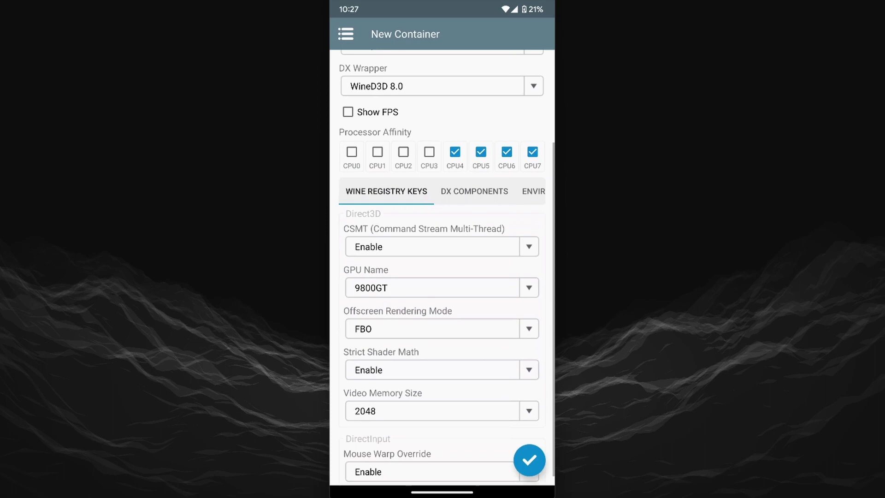
scroll(442, 277, down, 1)
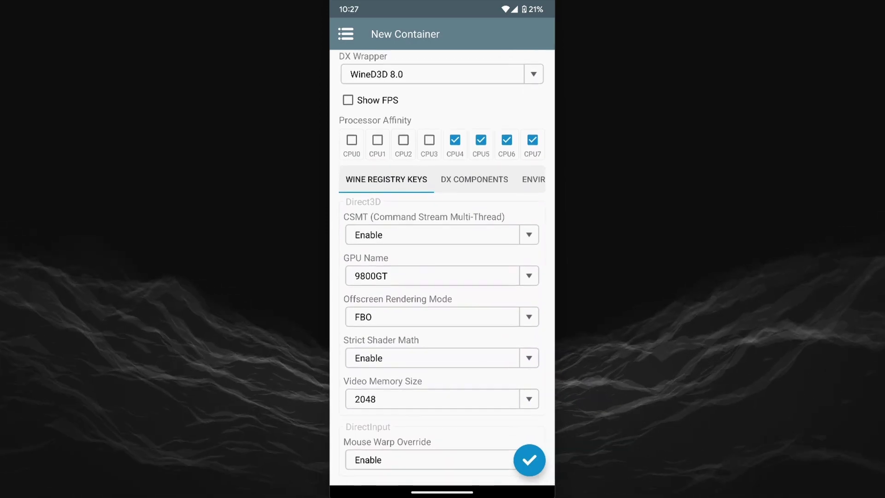
scroll(442, 277, up, 2)
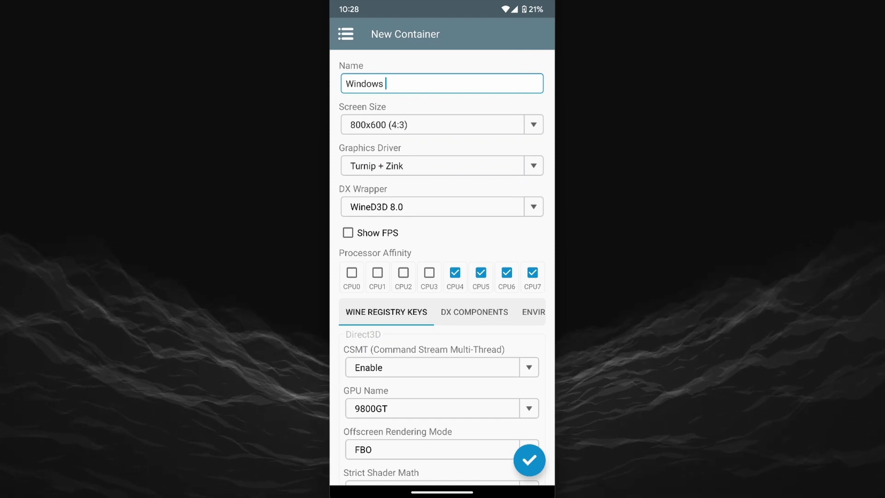
scroll(443, 277, down, 1)
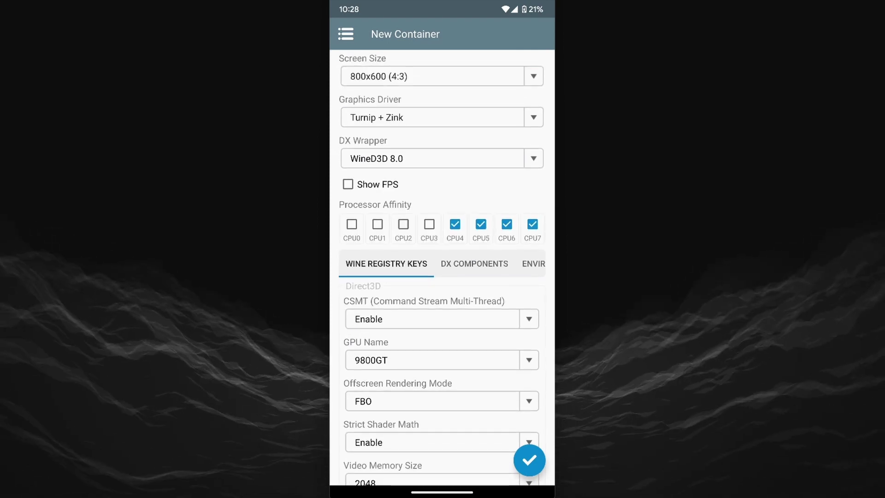
scroll(444, 277, up, 1)
Step: Keep 800x600 (4:3) screen size and Turnip + Zink driver, then create the container
click(442, 125)
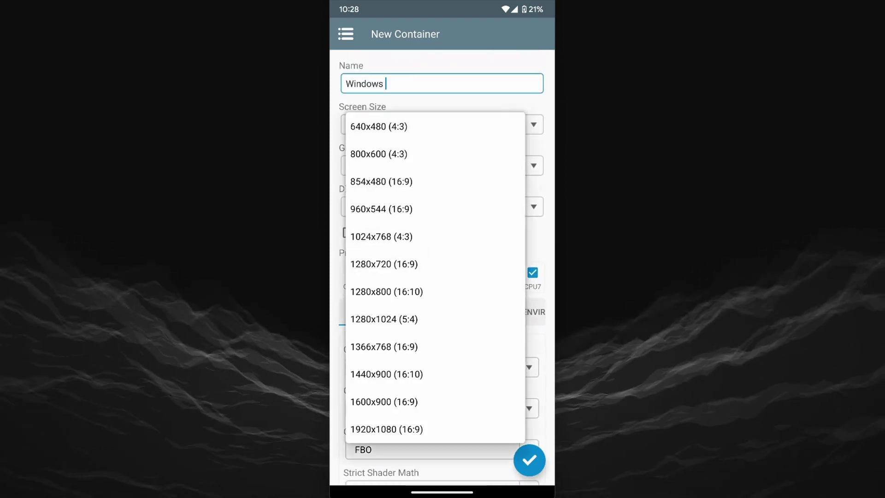
click(379, 154)
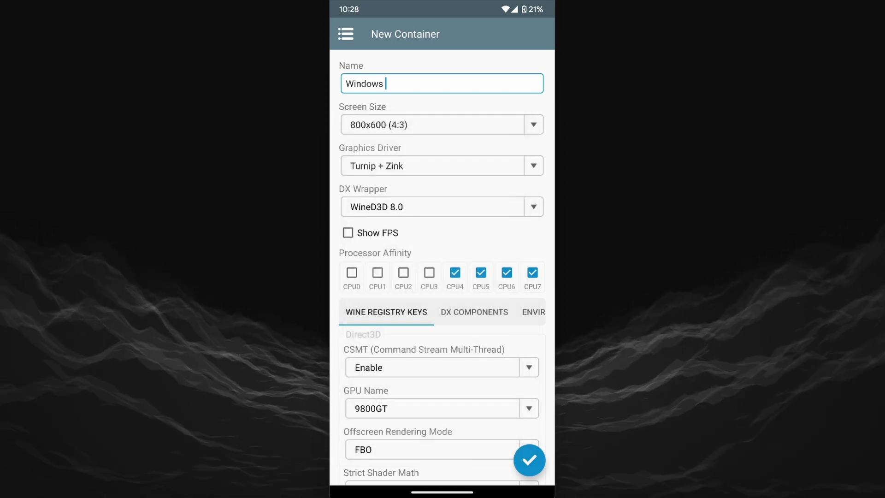
click(443, 166)
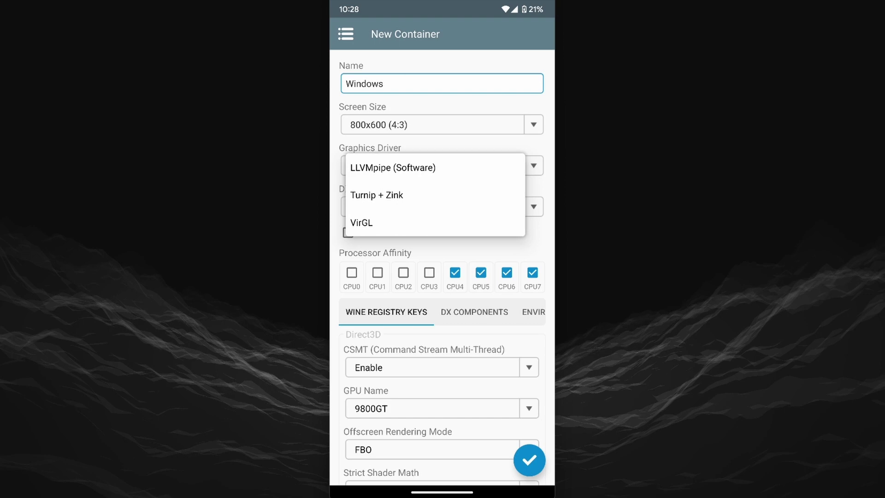
click(378, 195)
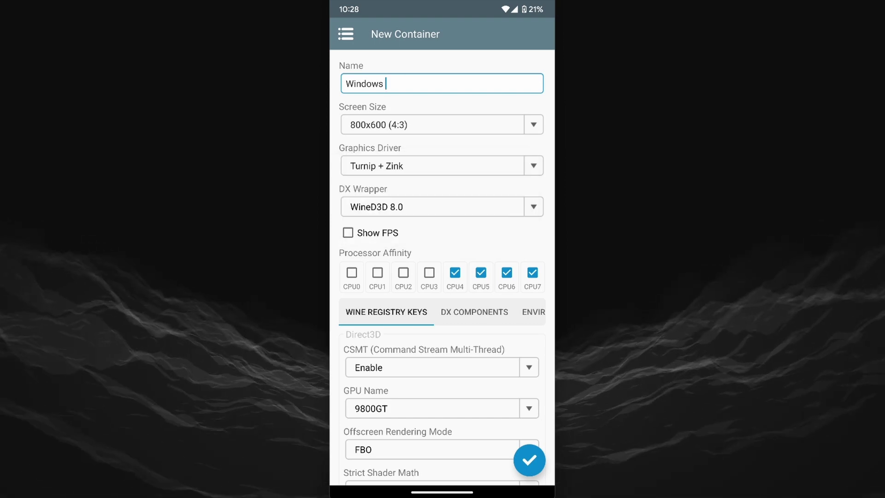
scroll(442, 277, down, 1)
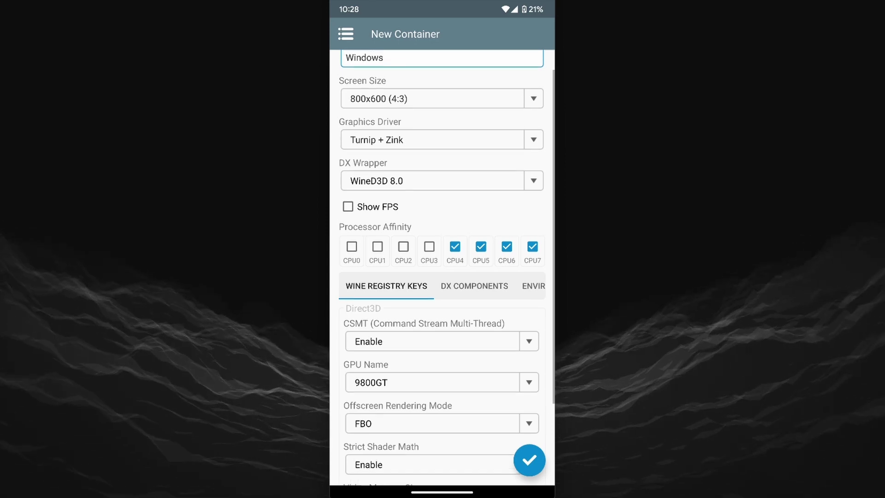
scroll(442, 277, up, 1)
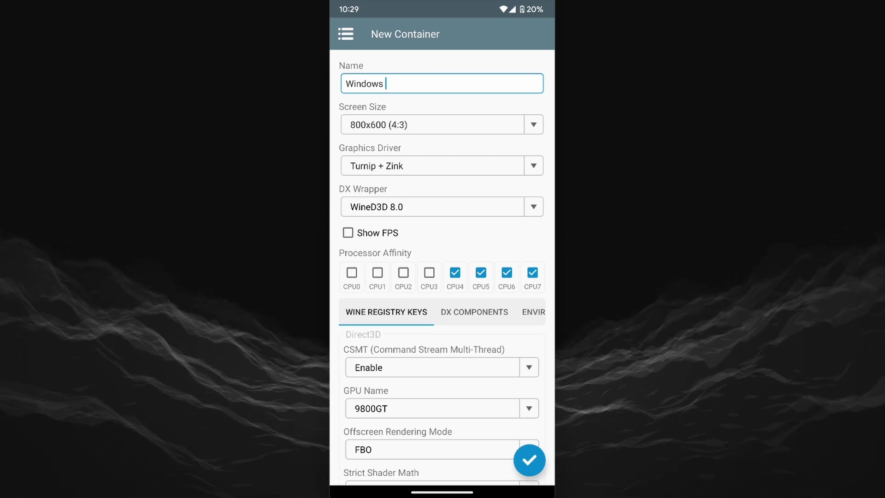
click(529, 460)
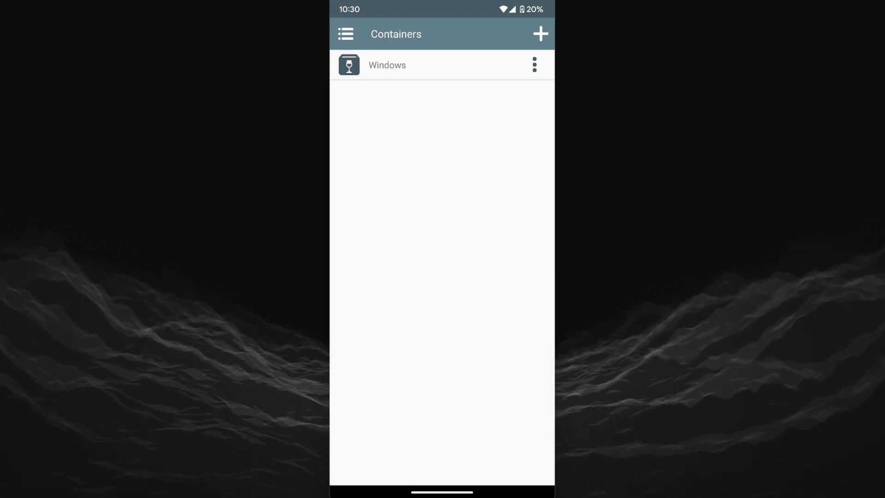
Step: View the RTS profile's layout in the controls editor, then return to Containers
click(345, 34)
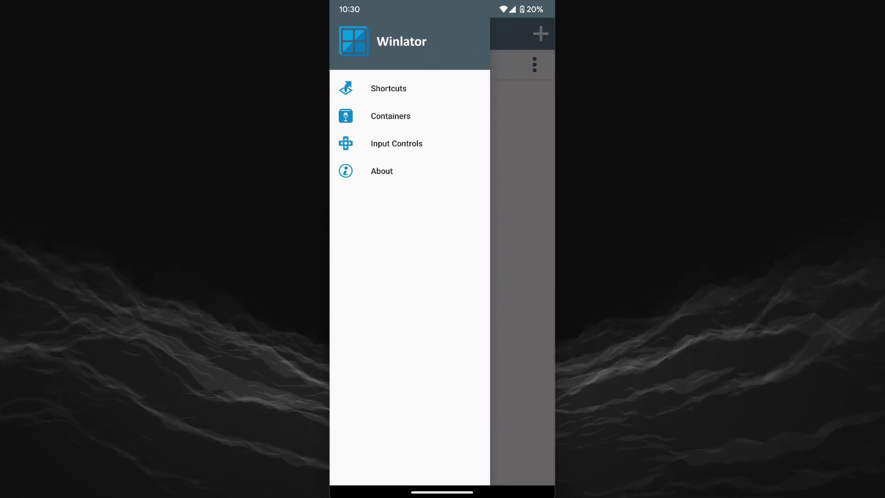
click(397, 143)
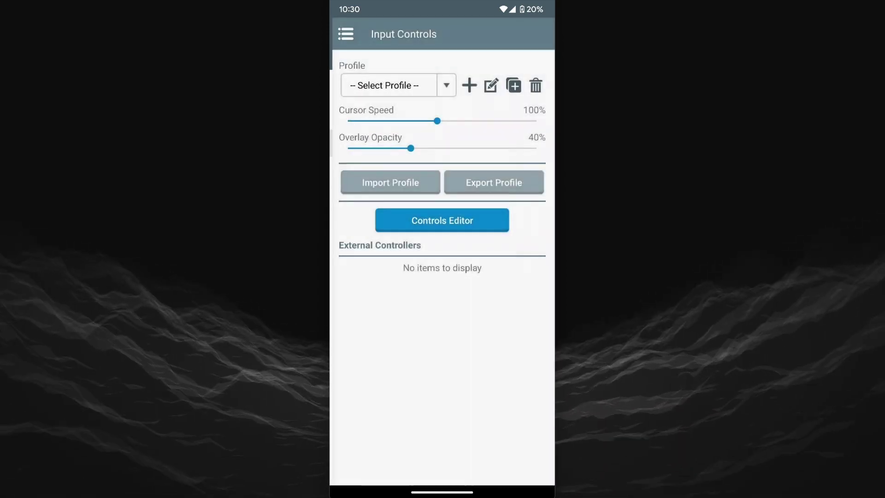
click(397, 85)
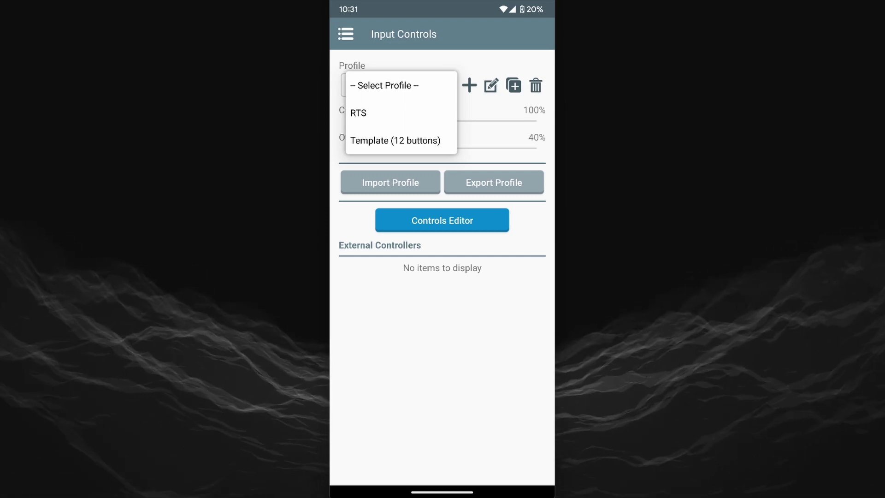
key(Escape)
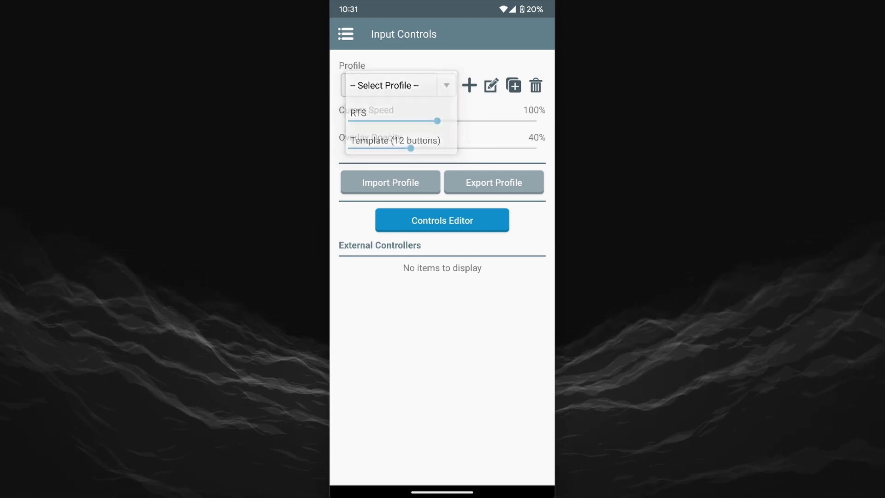
click(398, 85)
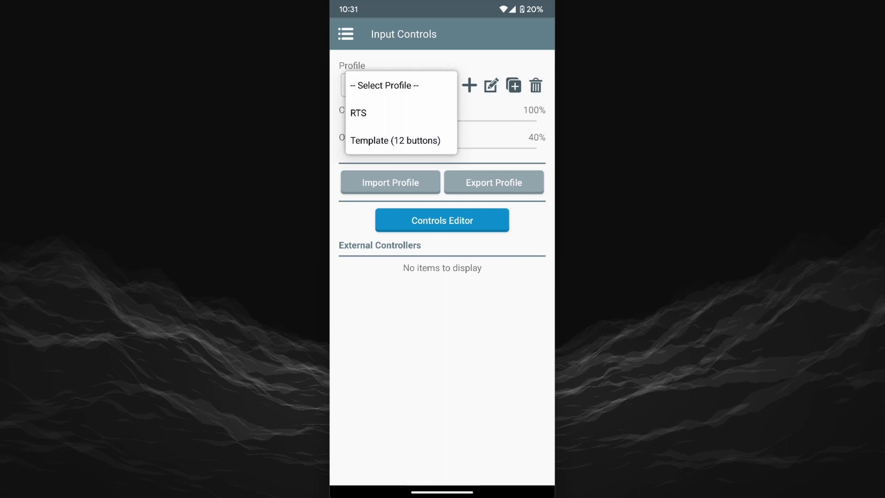
click(373, 113)
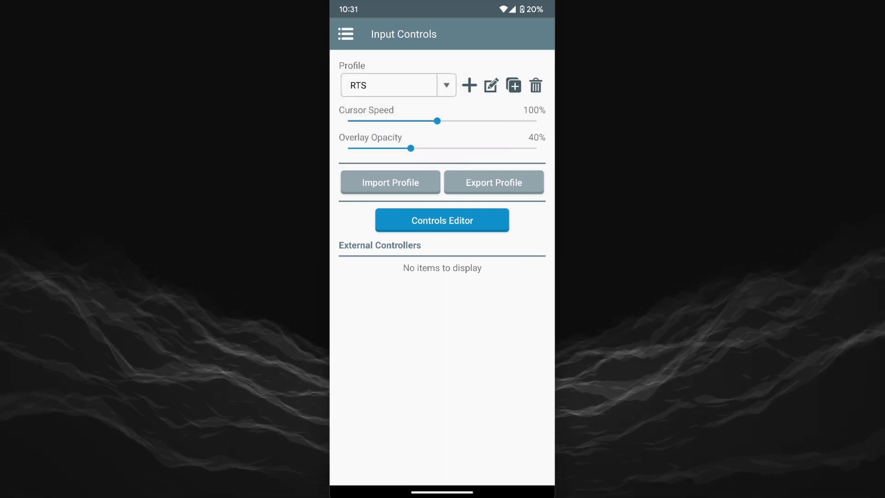
click(442, 220)
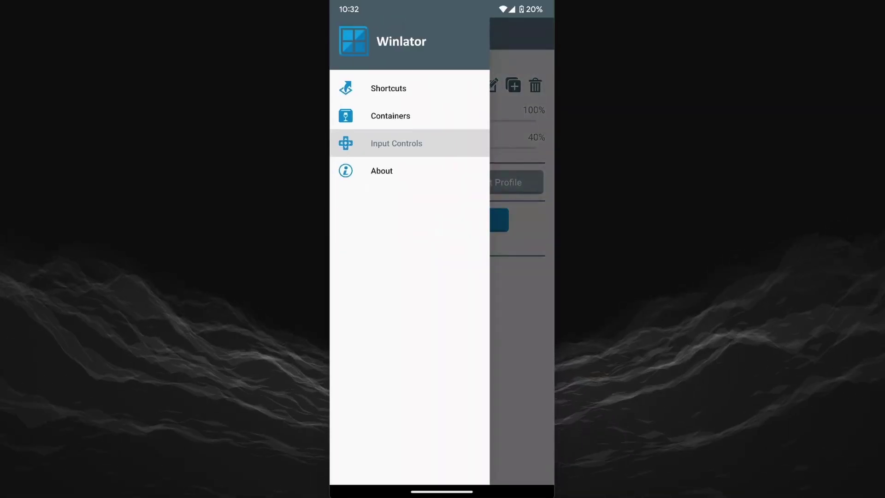
click(375, 115)
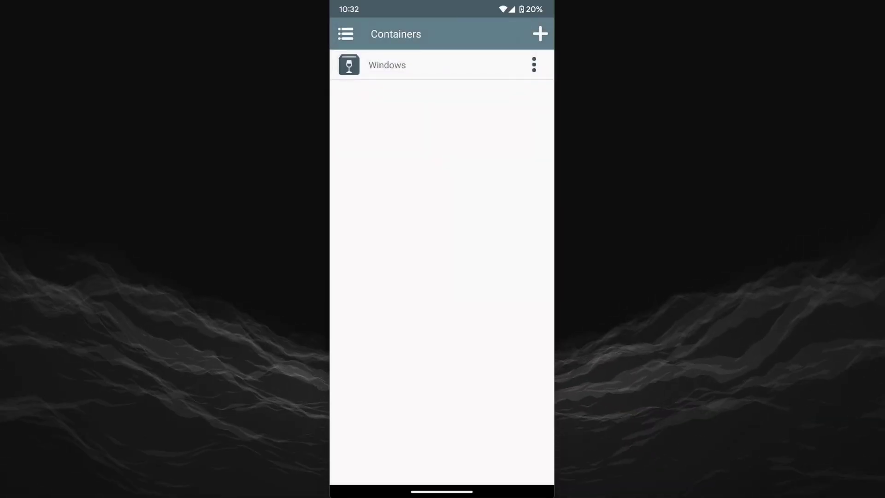
Step: Run the Windows container from its three-dot options menu
click(534, 64)
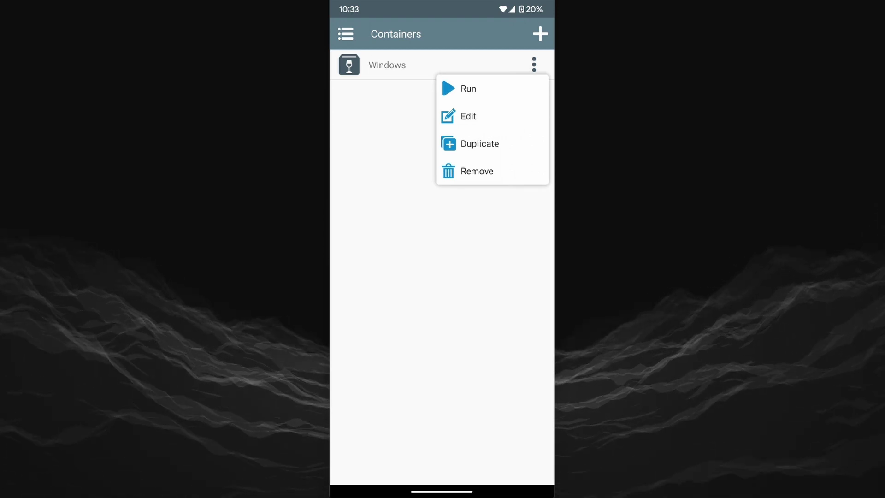
click(469, 89)
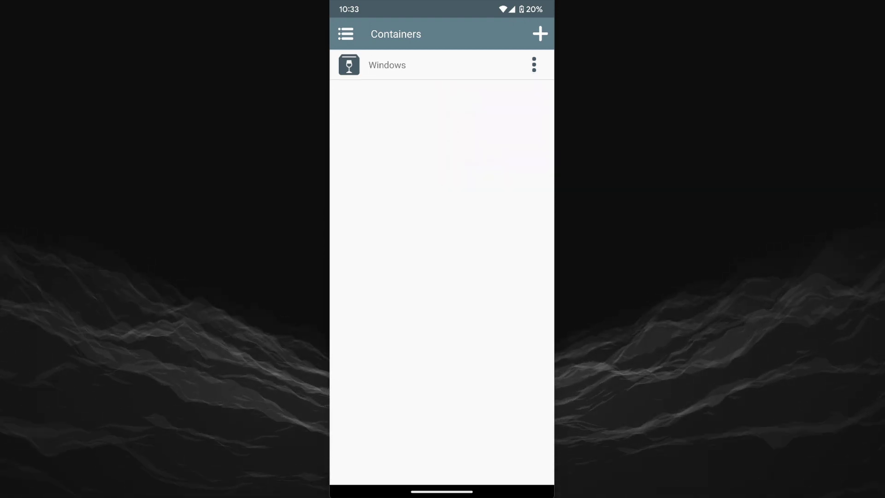
click(534, 64)
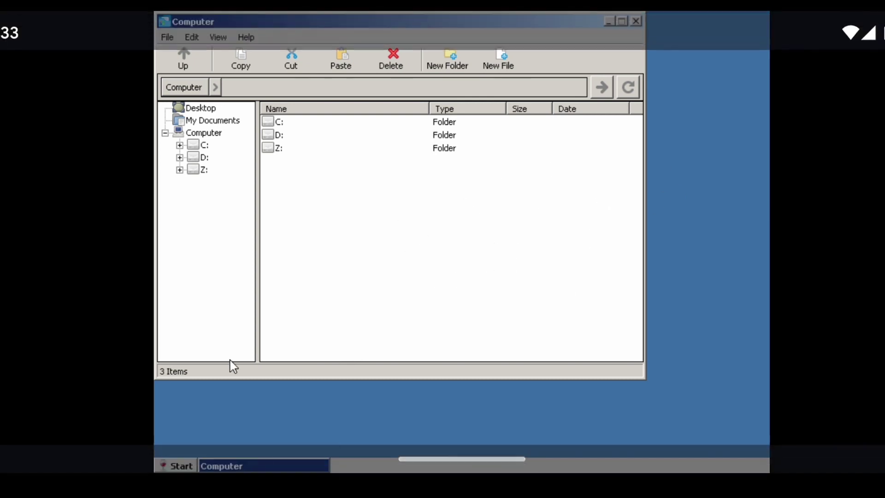
Step: Toggle the Wine desktop to fullscreen and read the Touchpad Help
key(Escape)
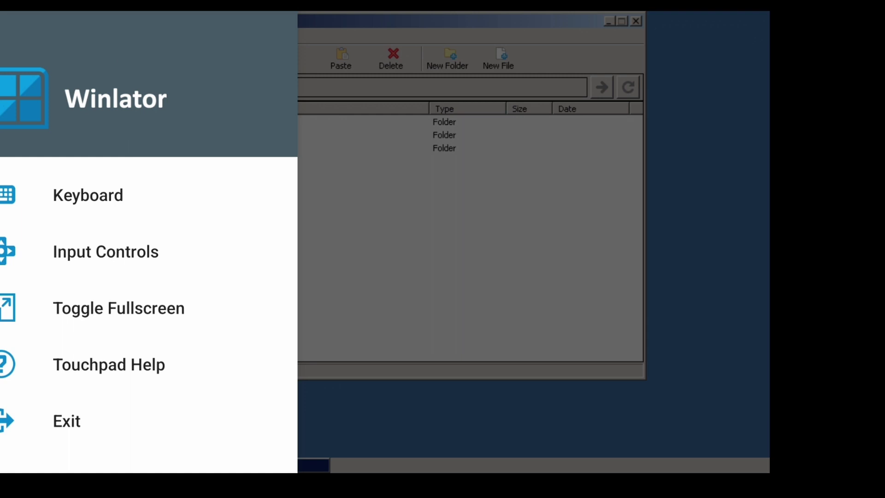
click(119, 307)
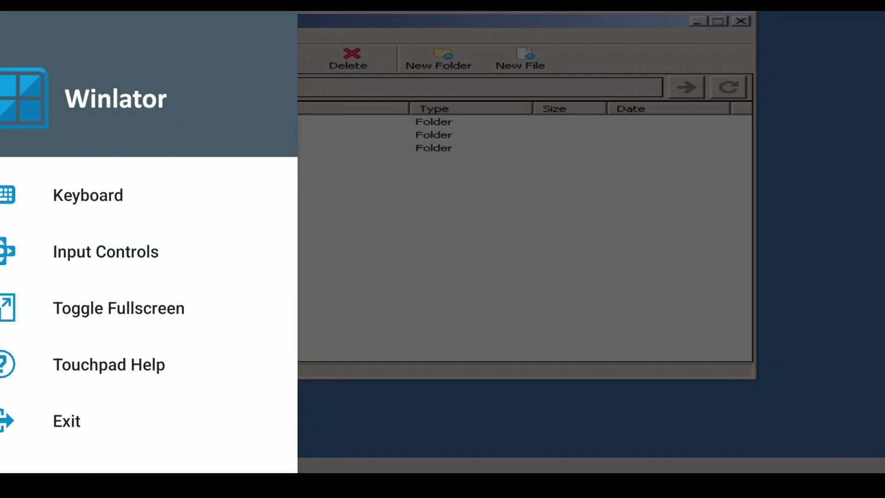
click(109, 364)
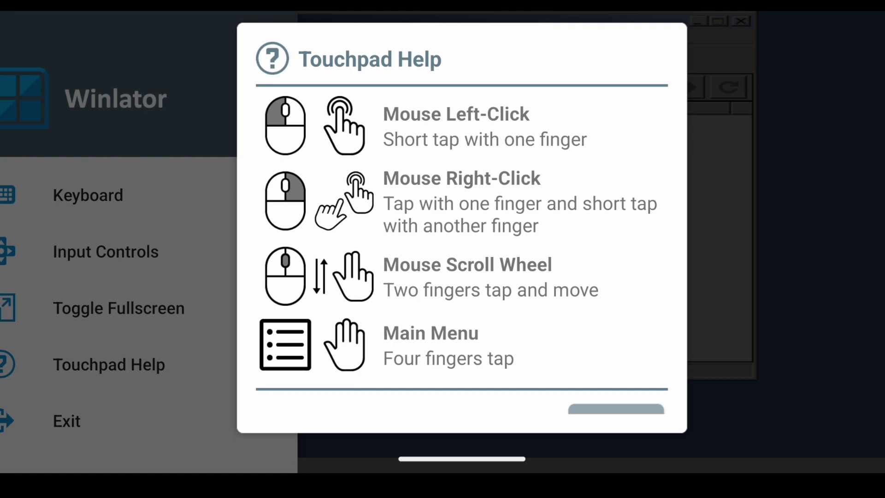
key(Escape)
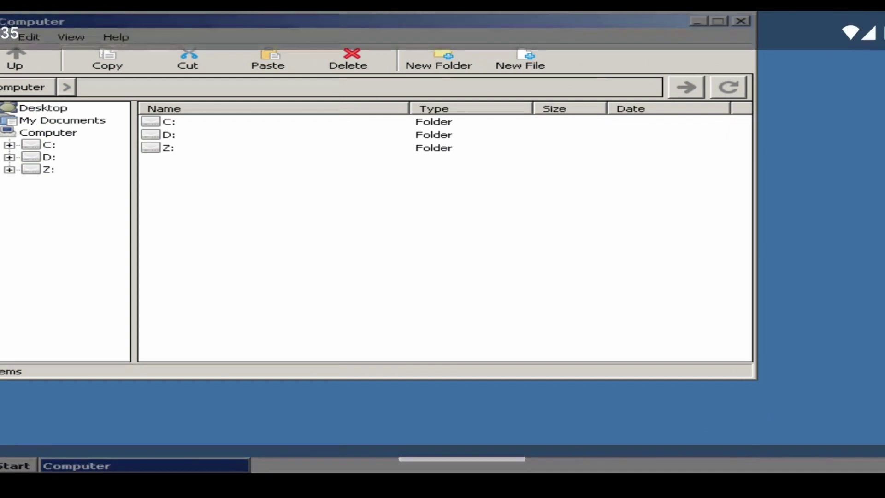
Step: Exit the running container and bring up the Windows container's options
key(Escape)
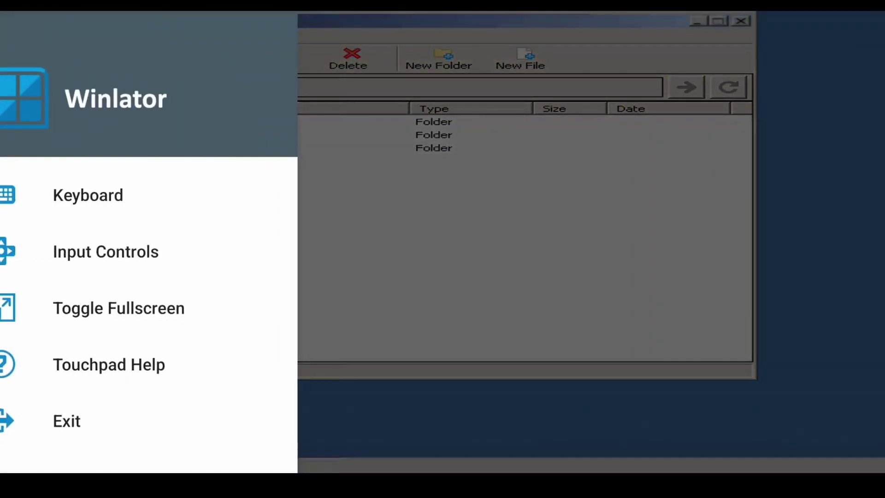
key(Escape)
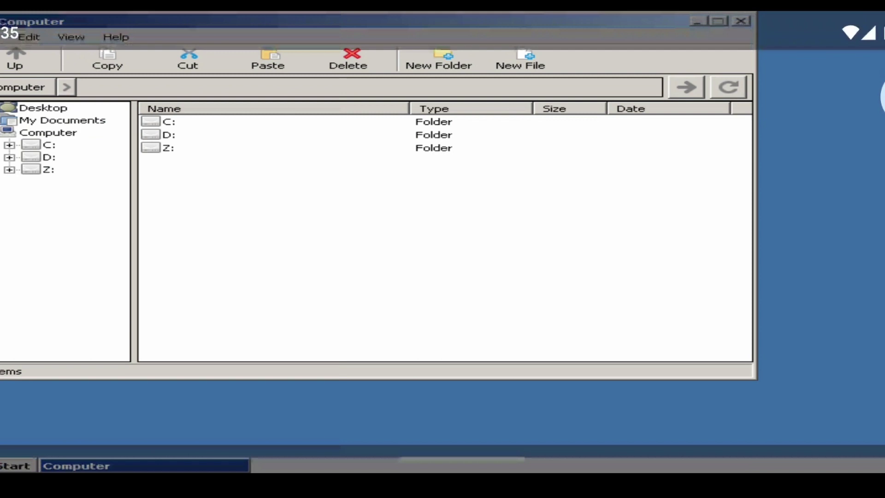
key(Escape)
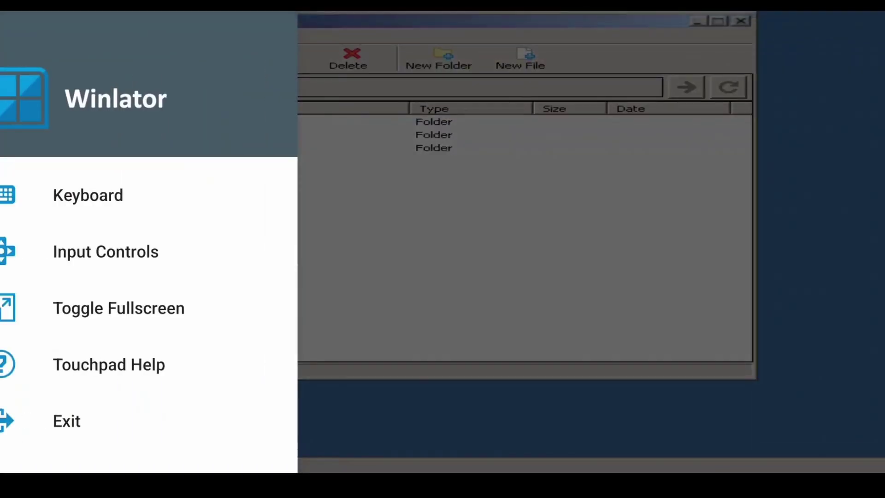
click(15, 421)
click(868, 138)
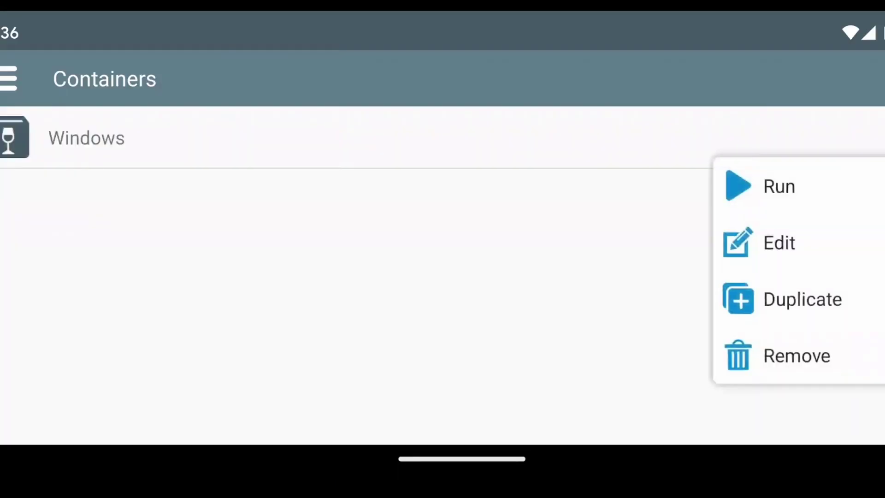
Step: Change the Windows container's screen size to 854x480 (16:9) and save it
click(779, 243)
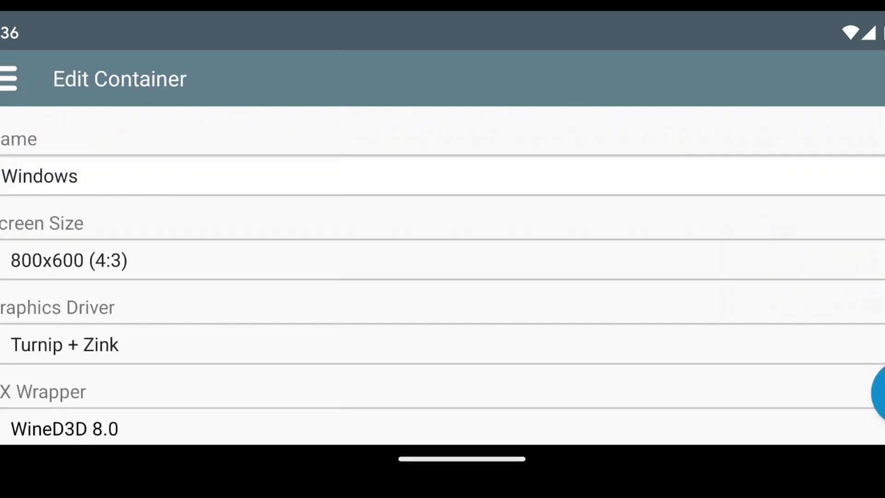
click(69, 260)
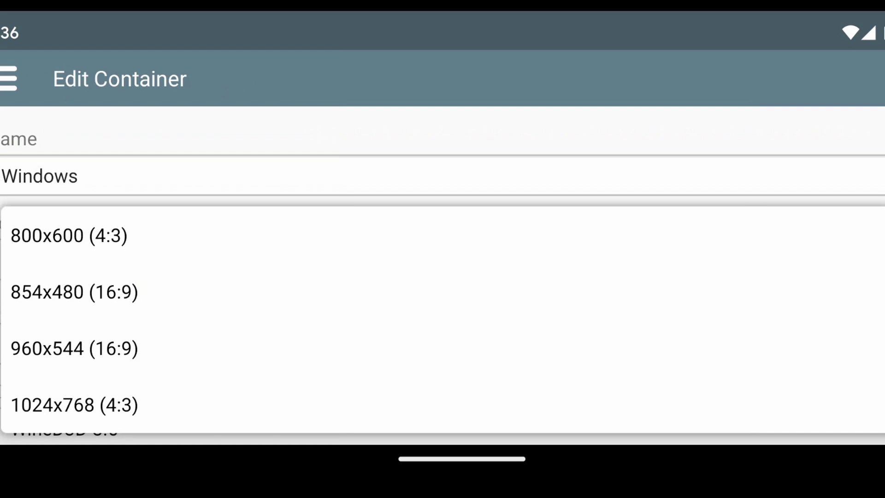
click(74, 292)
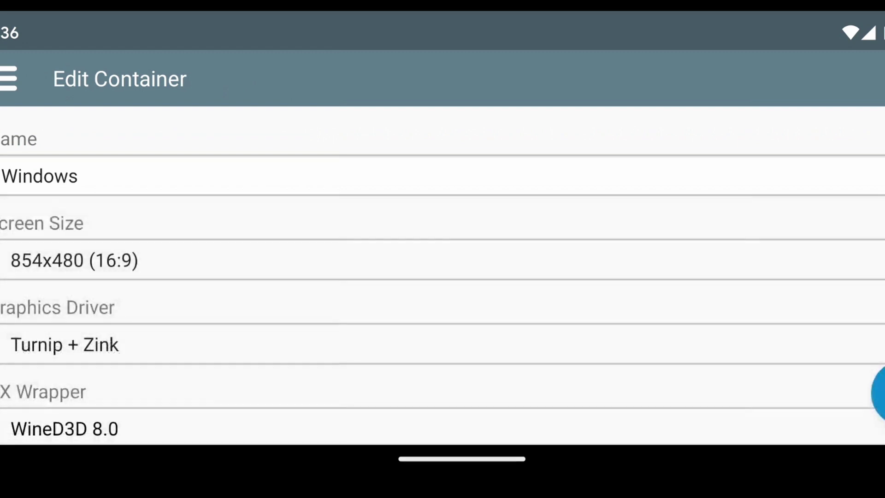
click(877, 393)
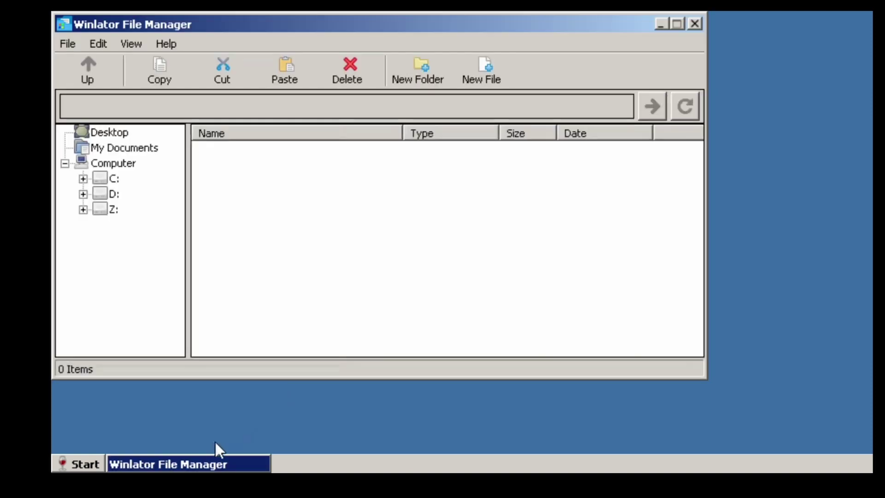
Step: Start the Wine Gecko download from Internet Explorer via the Start menu
click(78, 468)
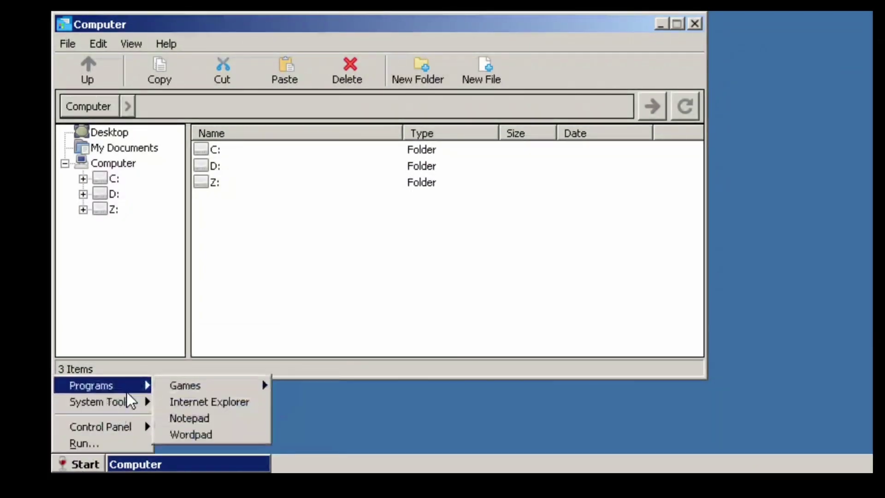
mouse_move(91, 386)
click(224, 407)
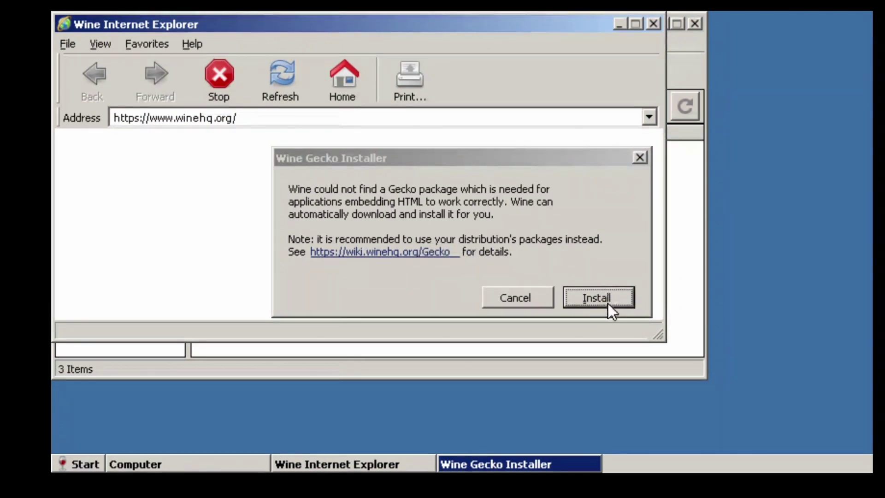
click(611, 299)
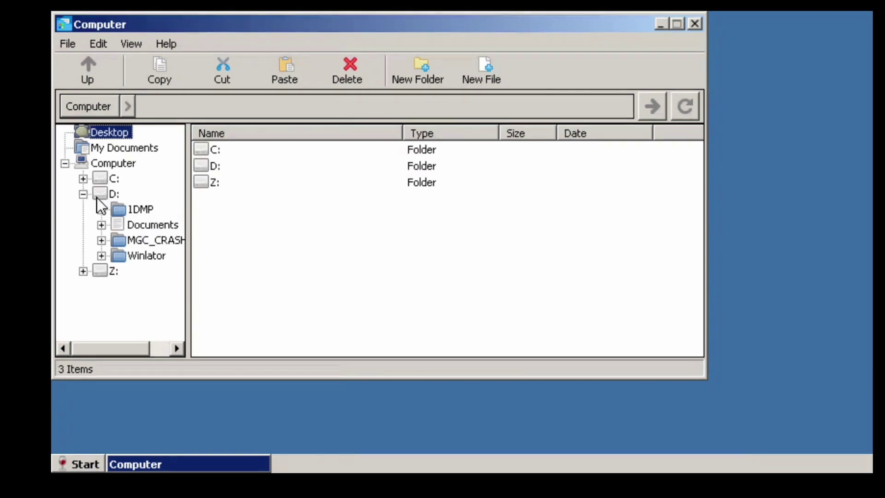
Step: Run the Firefox Setup 45.1.1esr.exe installer from drive D:
click(94, 188)
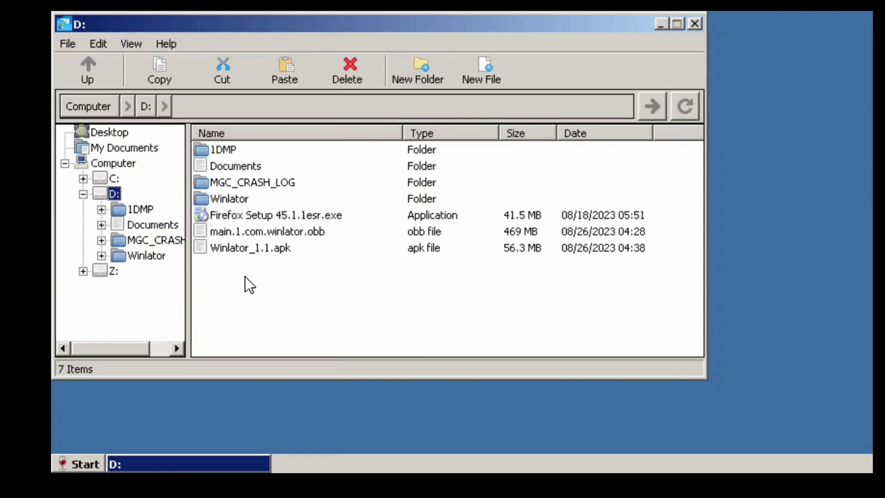
click(296, 212)
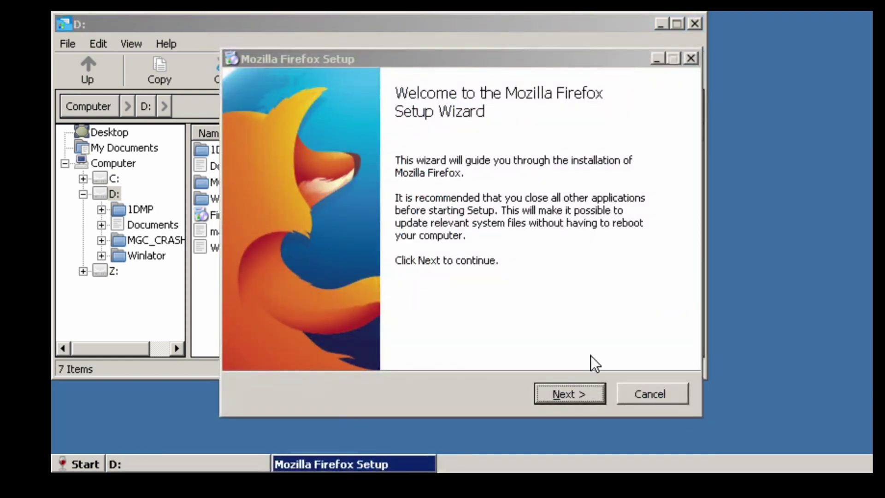
Step: Install Firefox 45.1.1 with standard options and launch it on finishing
click(581, 396)
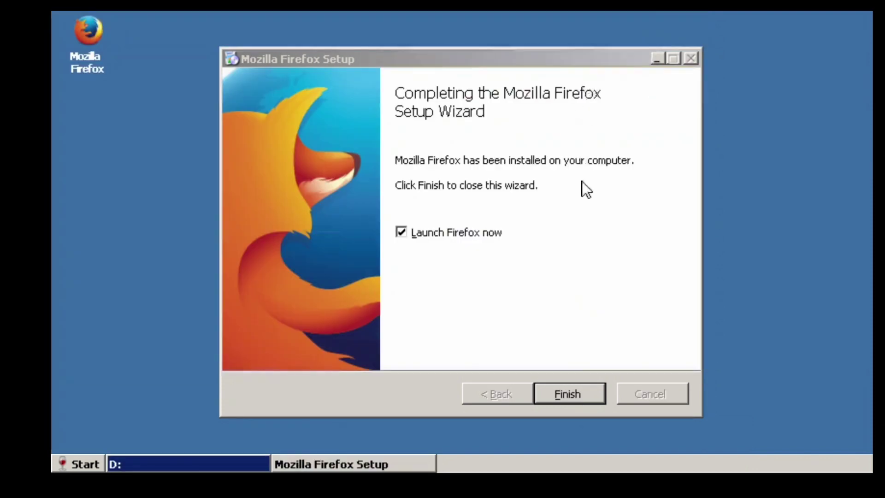
click(567, 394)
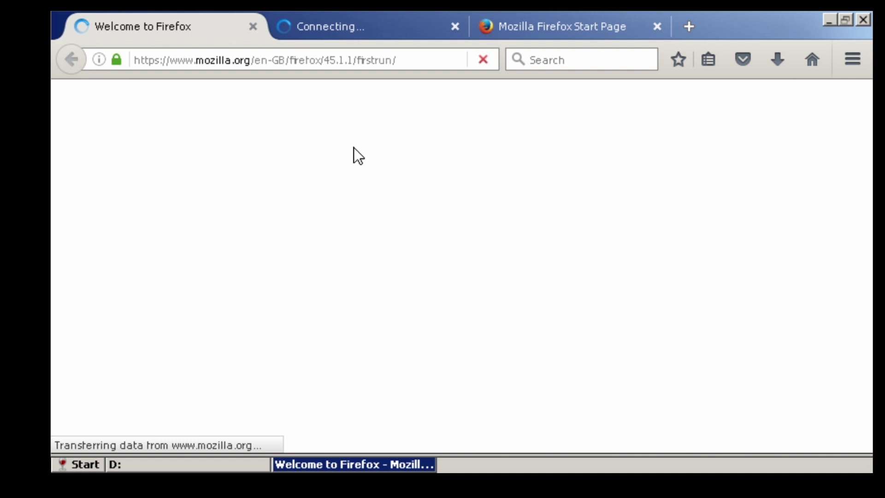
Step: Close the Firefox window with Alt+F4
key(alt+F4)
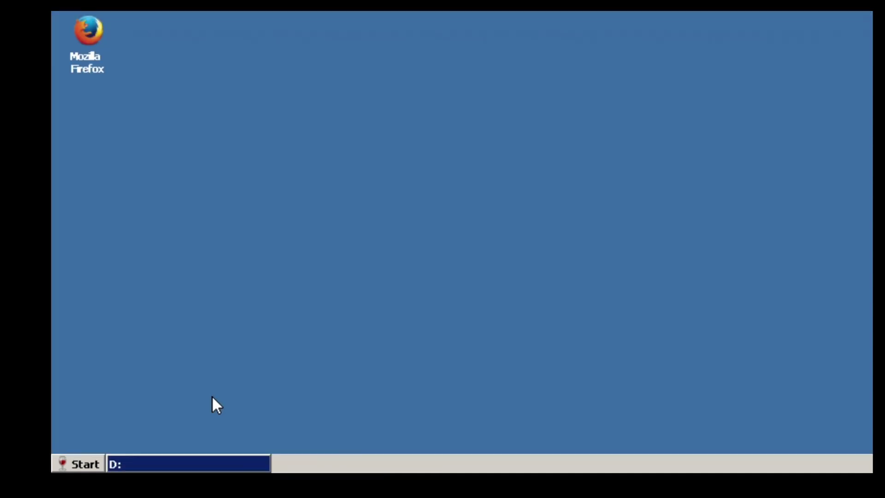